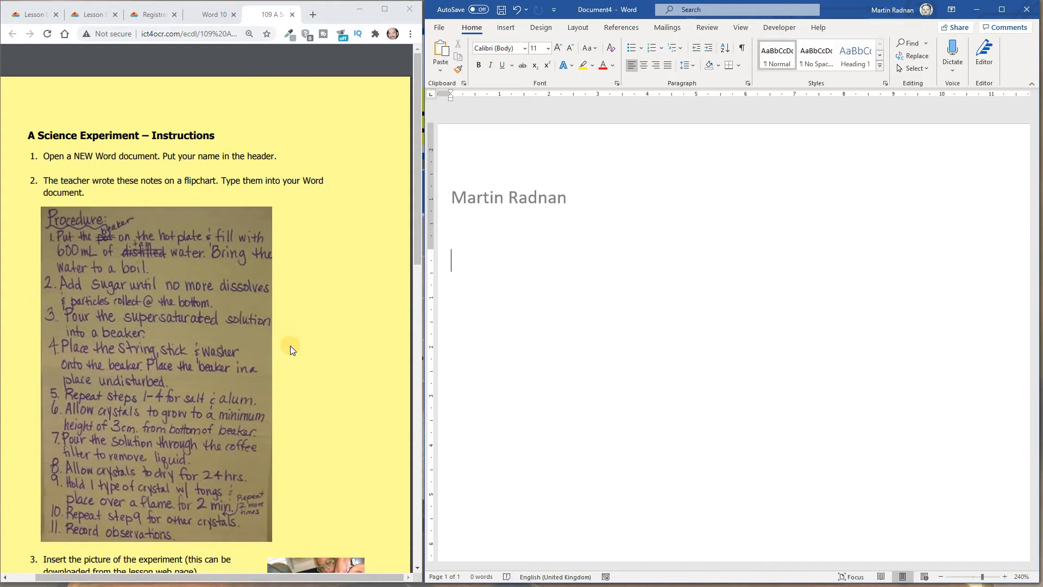
- Type the heading Procedure in the document body below the header name
left_click(290, 345)
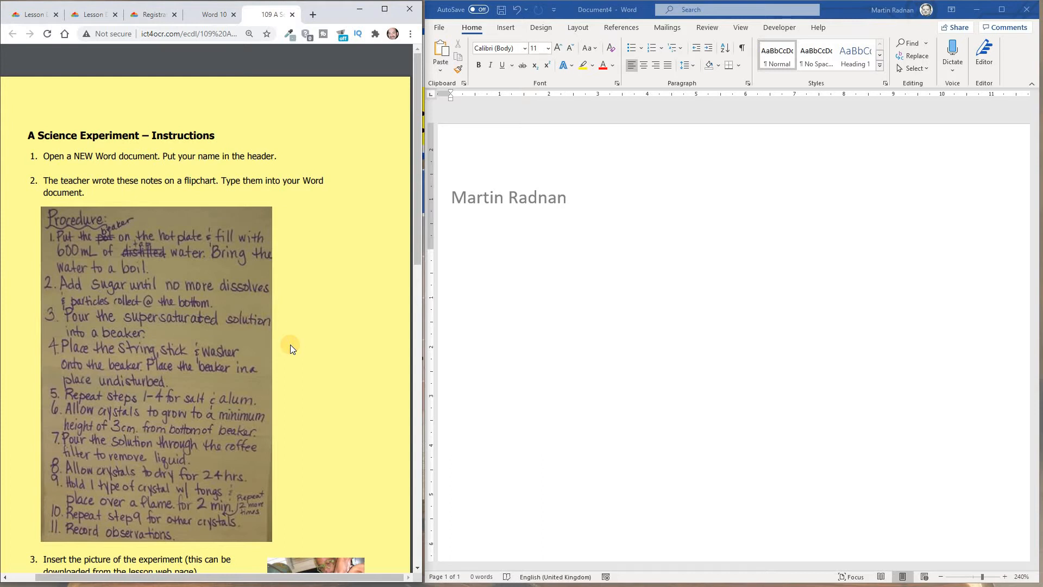
left_click(492, 244)
type("Procedure")
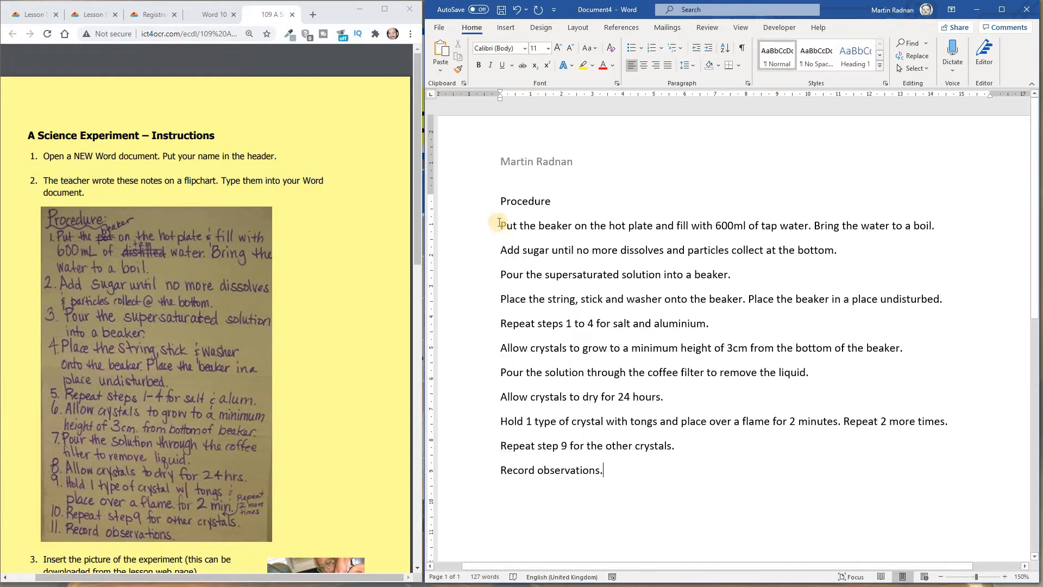
- Format the eleven procedure instructions as a numbered list
left_click_drag(499, 225, 644, 470)
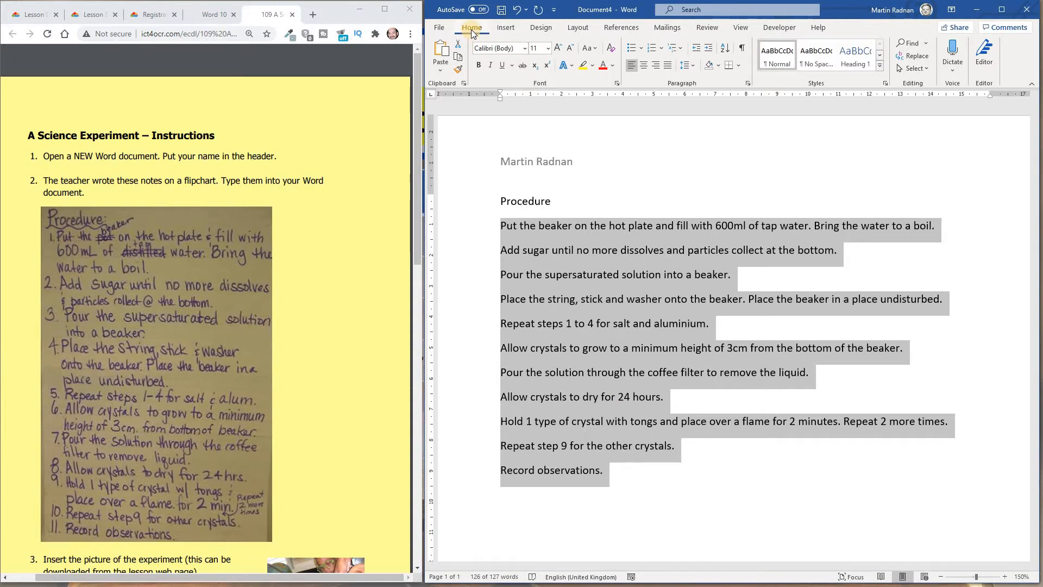
left_click(651, 48)
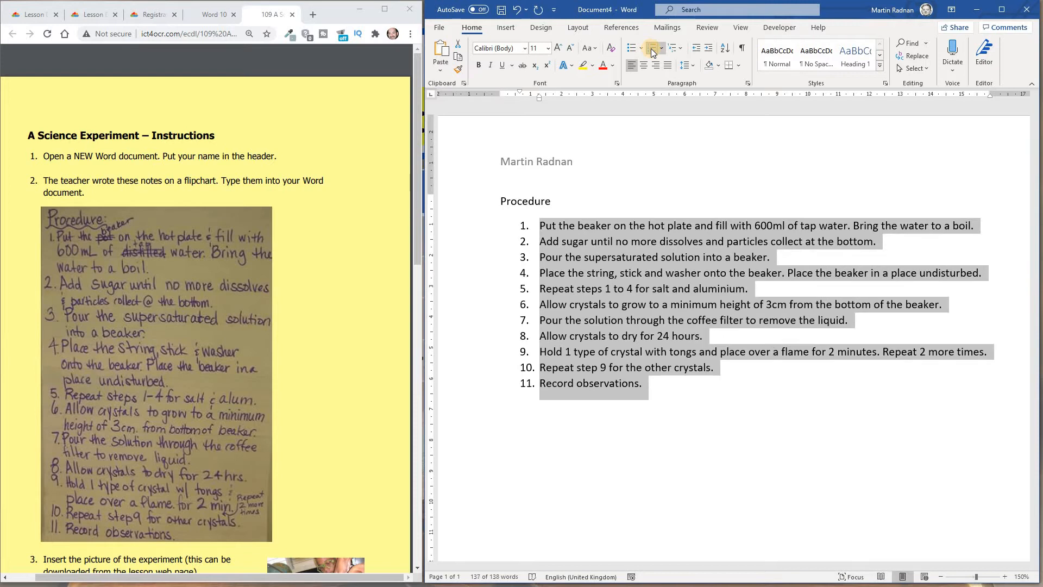
- Add blank lines after the list and insert the picture heatingcrystals2 from this device
left_click(560, 412)
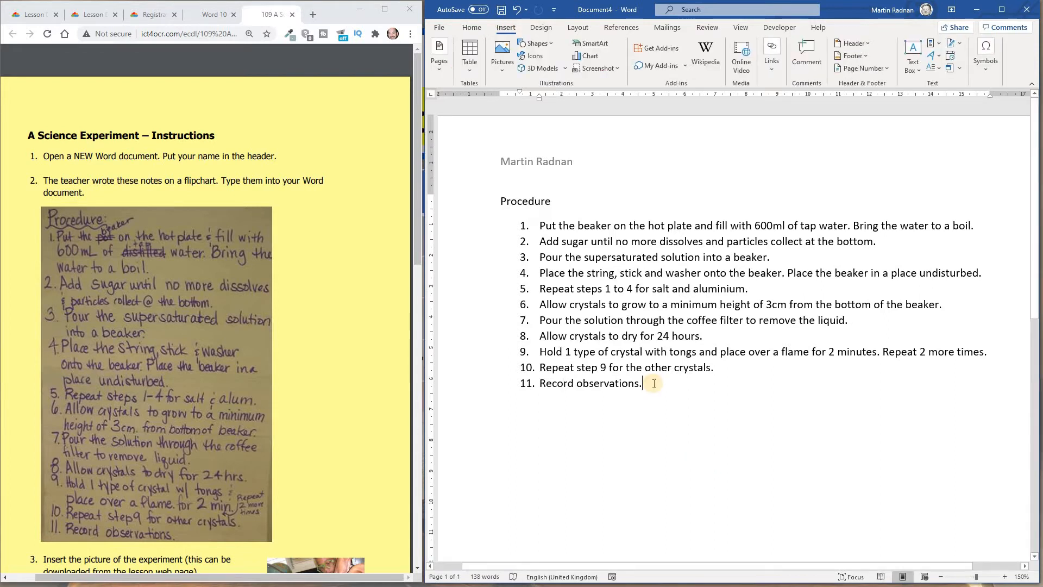
key("Return")
key("Return")
key("Return")
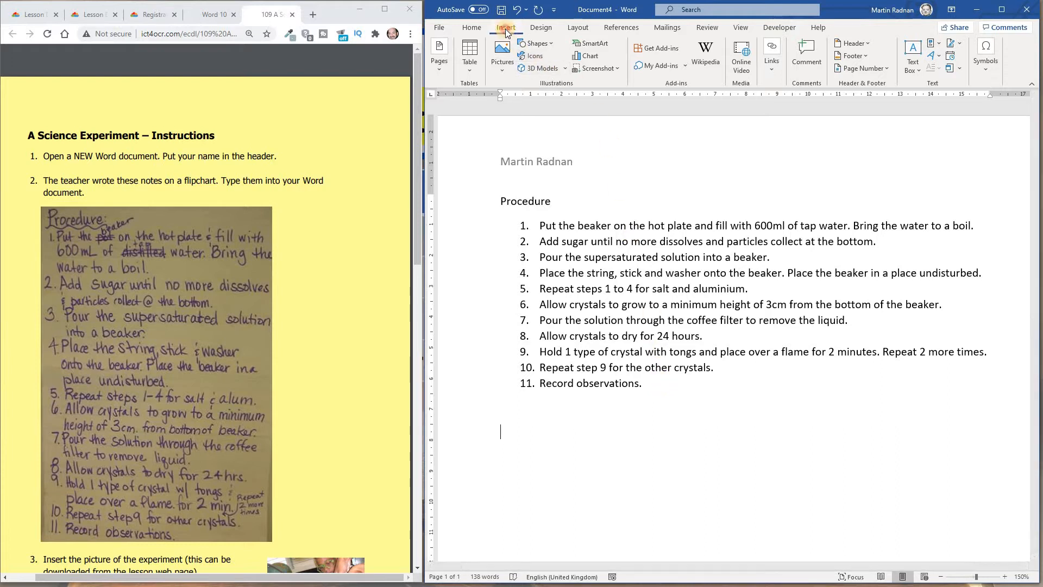
left_click(511, 59)
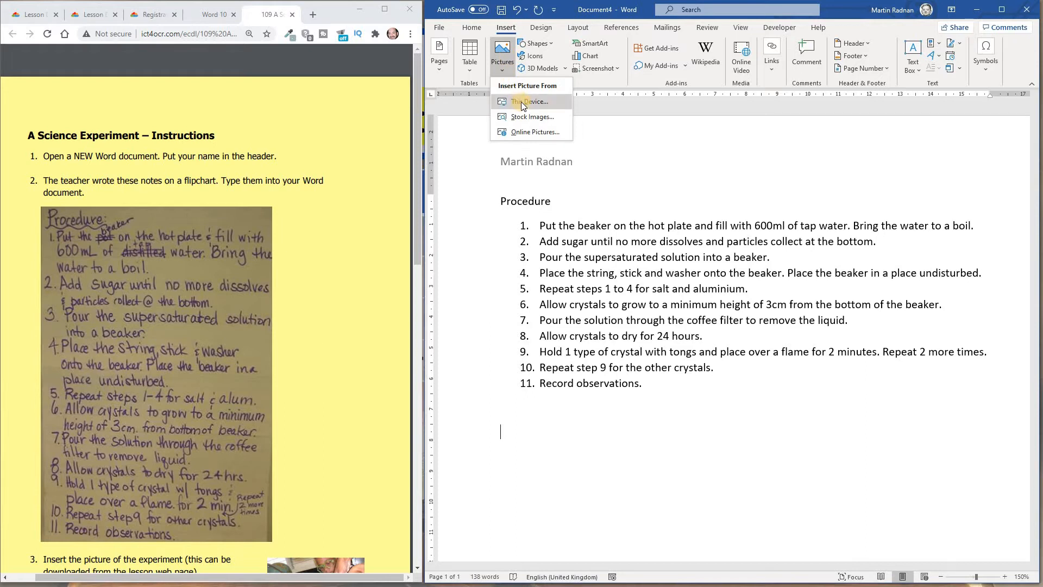
left_click(536, 102)
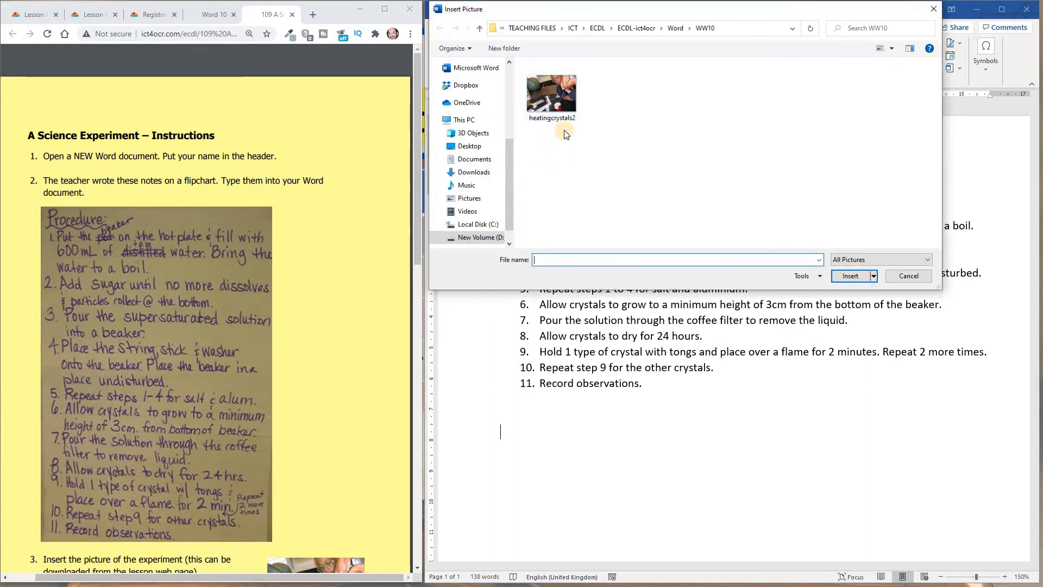
left_click(555, 96)
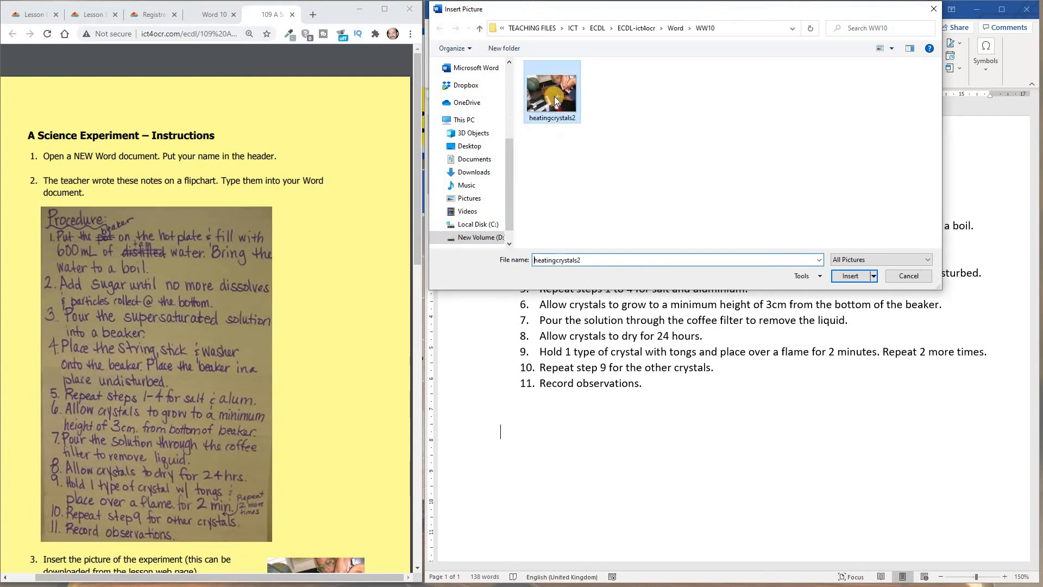
left_click(850, 277)
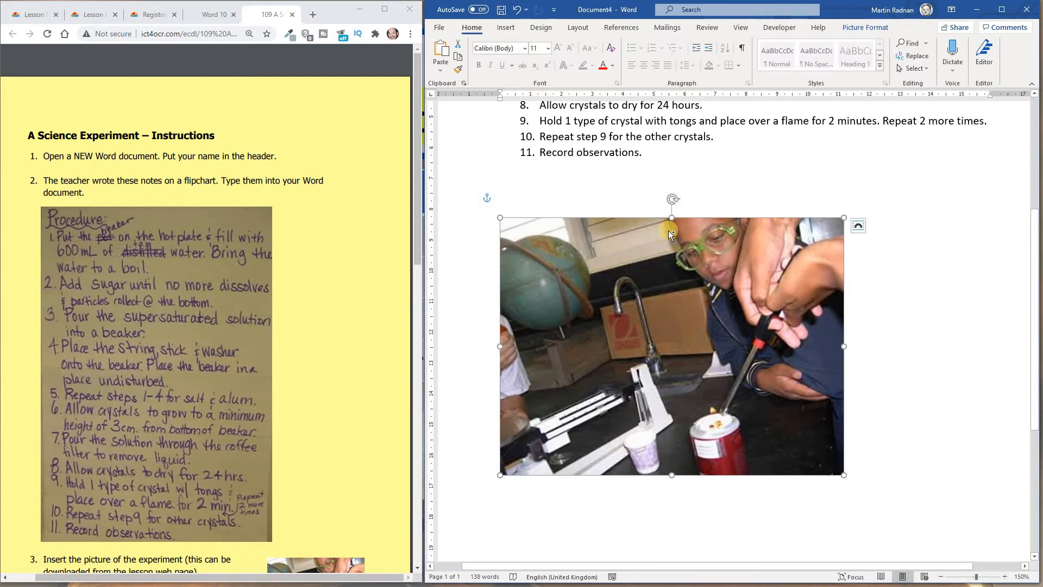
- Centre the picture below the procedure and set its height to 5 cm
scroll(668, 231, "down", 6, "ctrl")
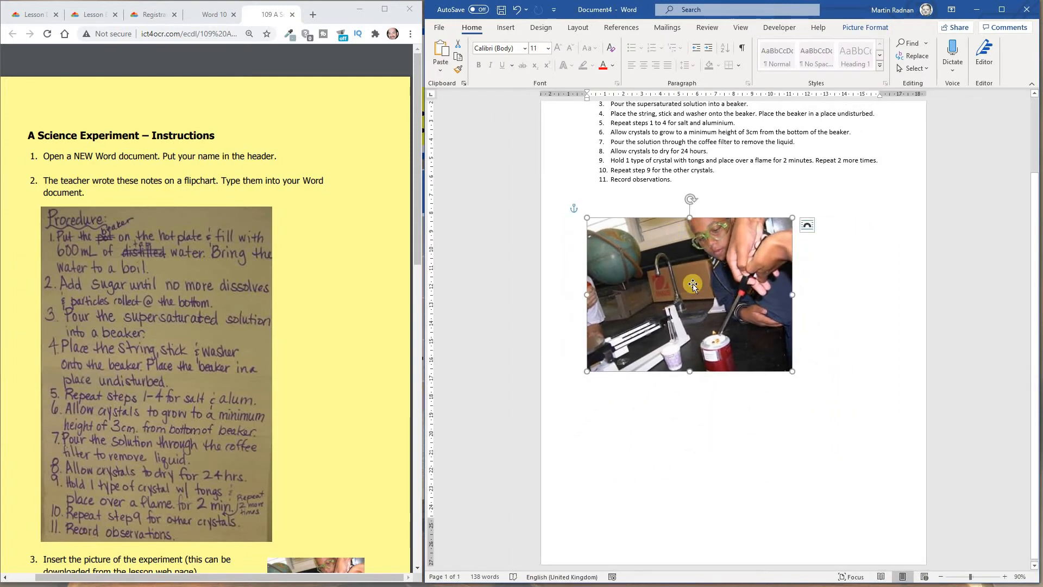
left_click_drag(693, 284, 743, 283)
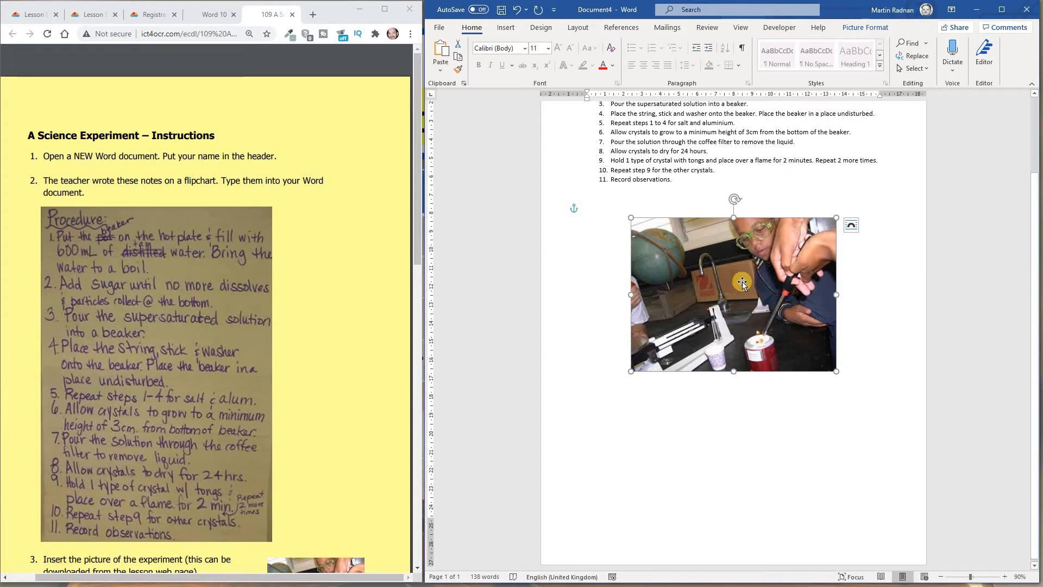
left_click(856, 28)
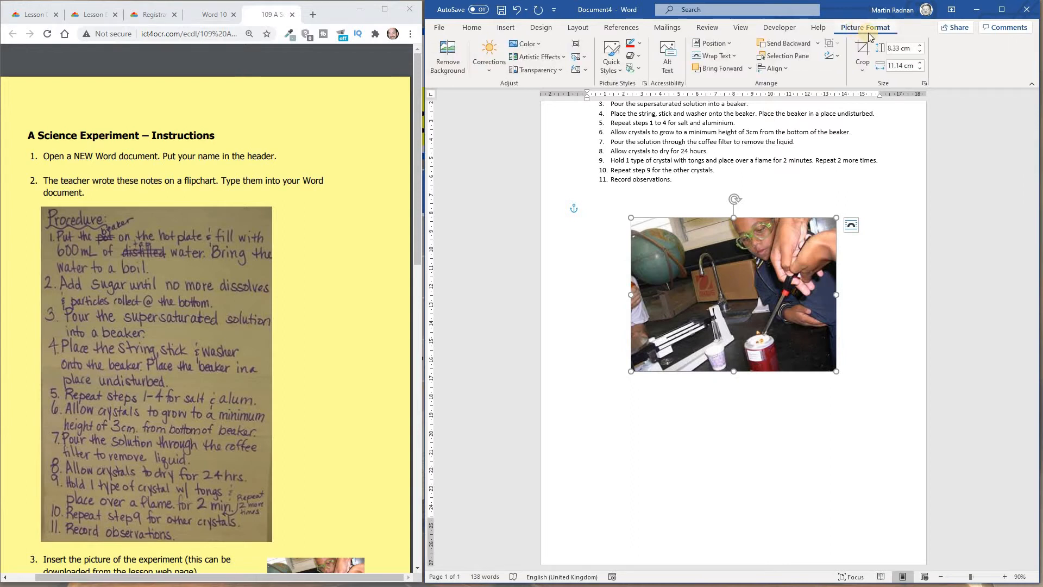
left_click(901, 48)
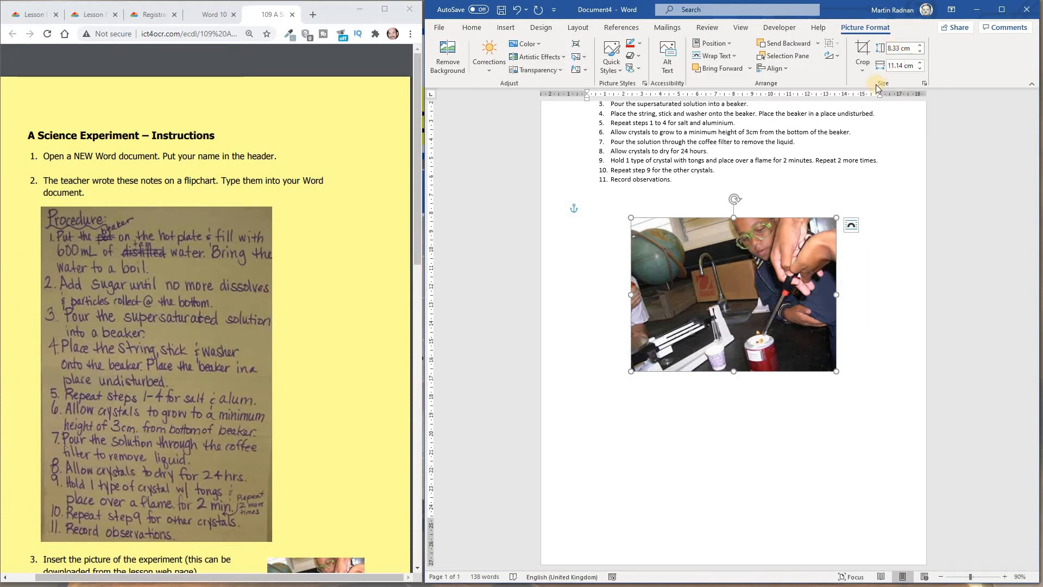
key("BackSpace")
key("BackSpace")
key("BackSpace")
key("BackSpace")
type("5")
key("Tab")
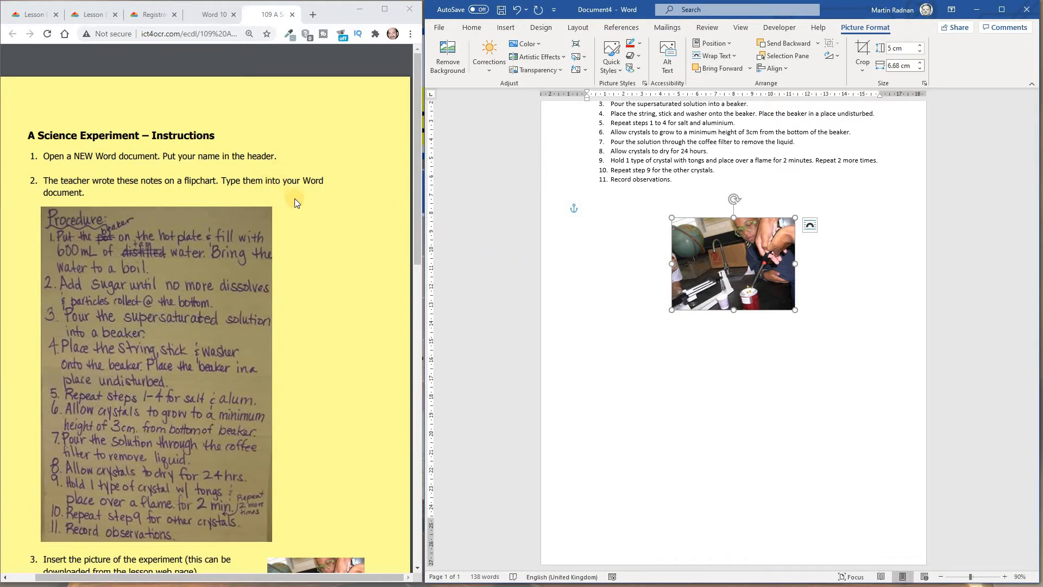
- Insert a table with 7 columns below the picture, following the flipchart results layout
scroll(295, 203, "down", 1)
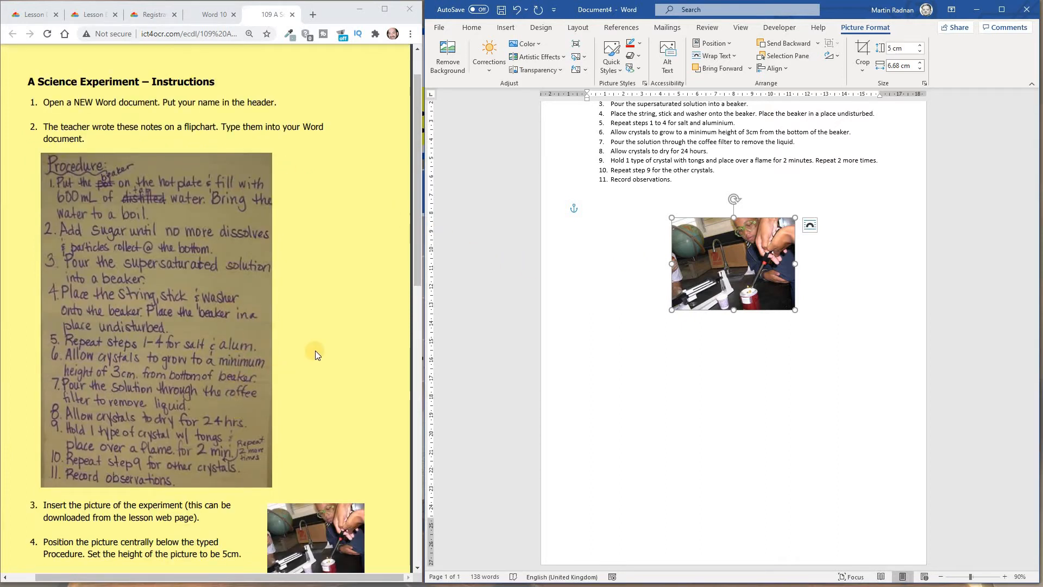
scroll(316, 348, "down", 5)
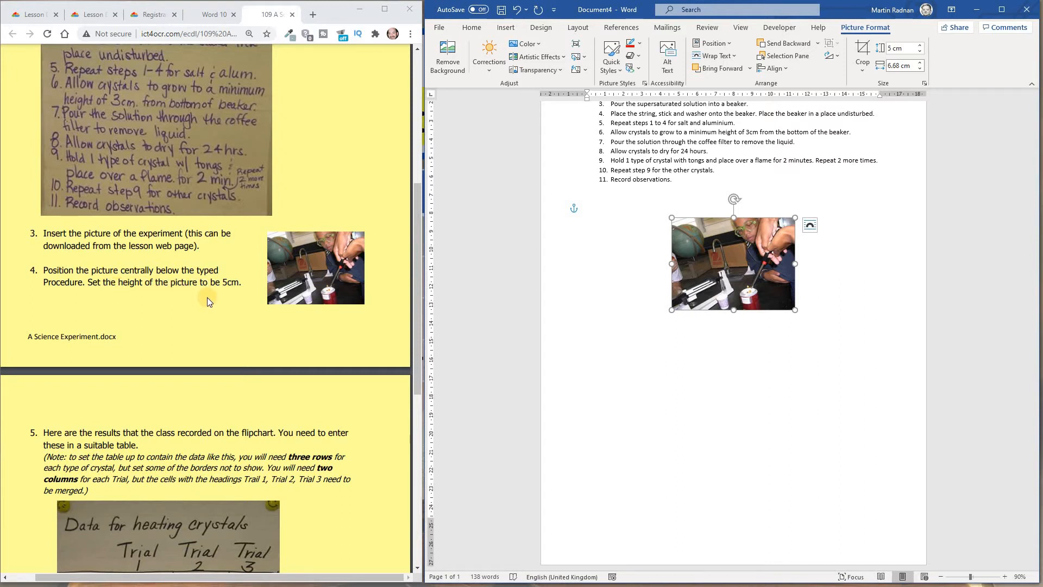
scroll(207, 298, "down", 7)
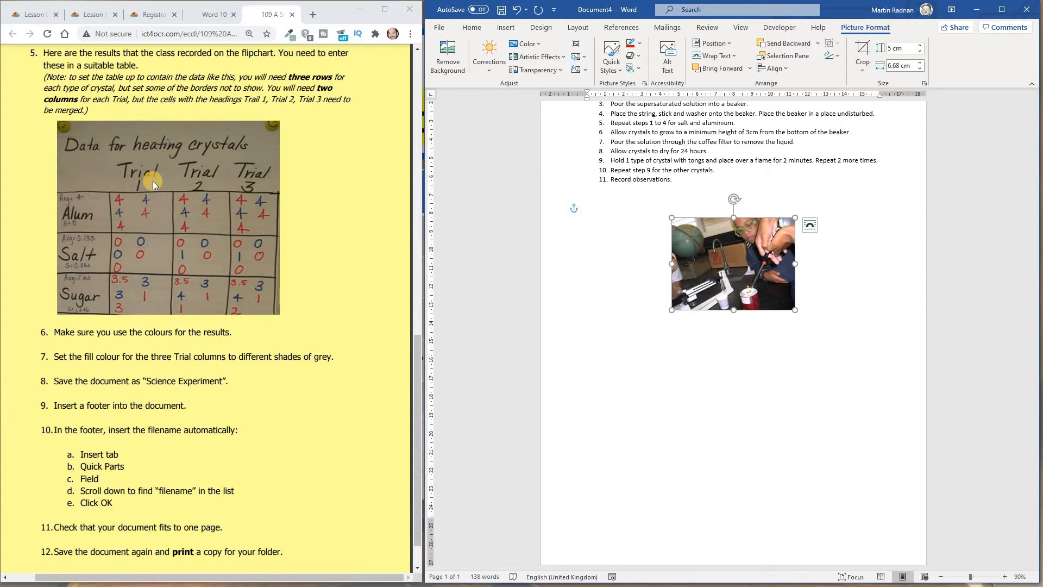
left_click(592, 329)
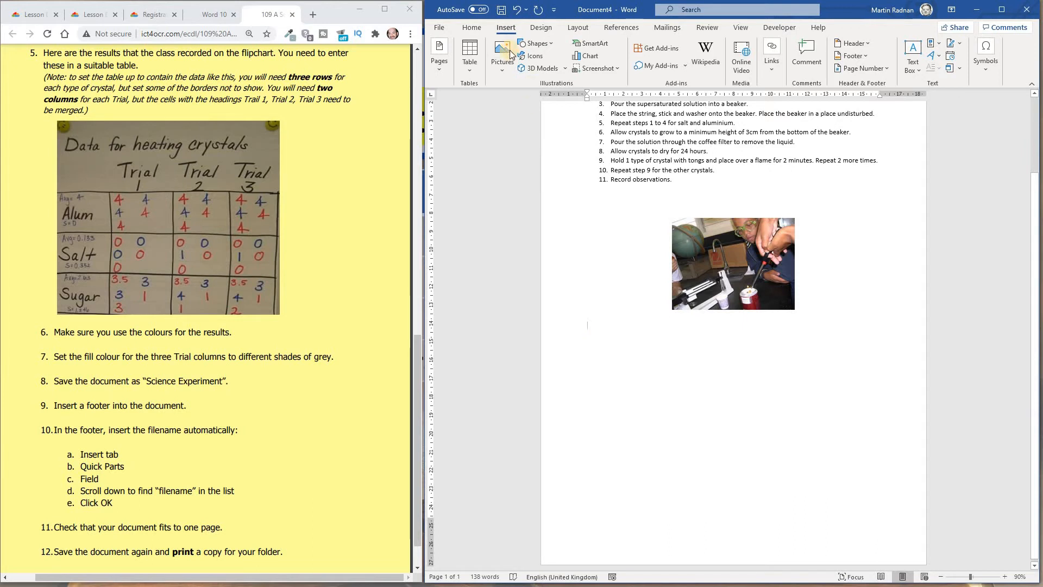
left_click(470, 62)
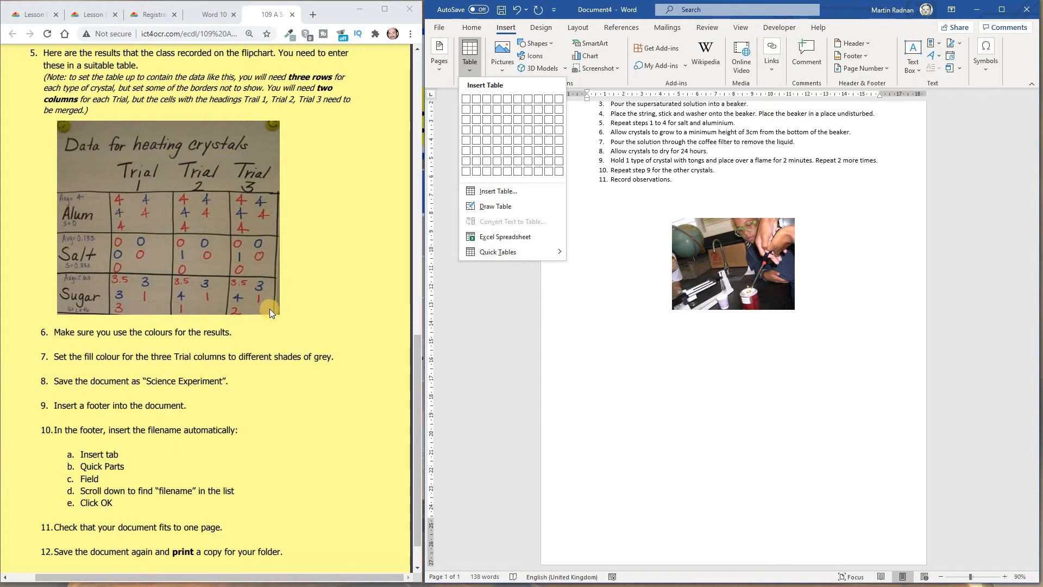
left_click(494, 191)
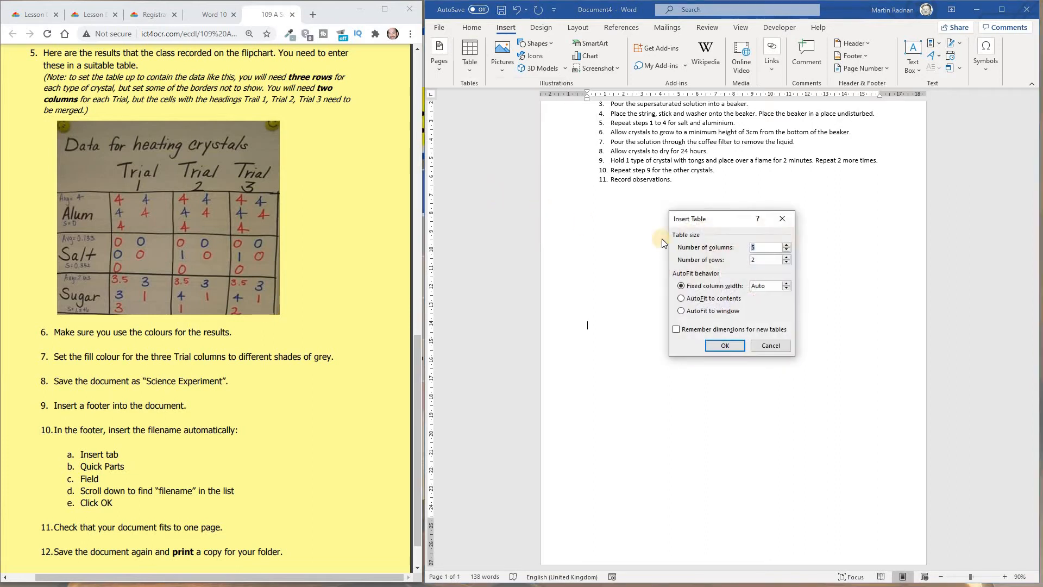
left_click(770, 248)
type("7")
left_click(766, 261)
left_click(735, 349)
left_click(736, 349)
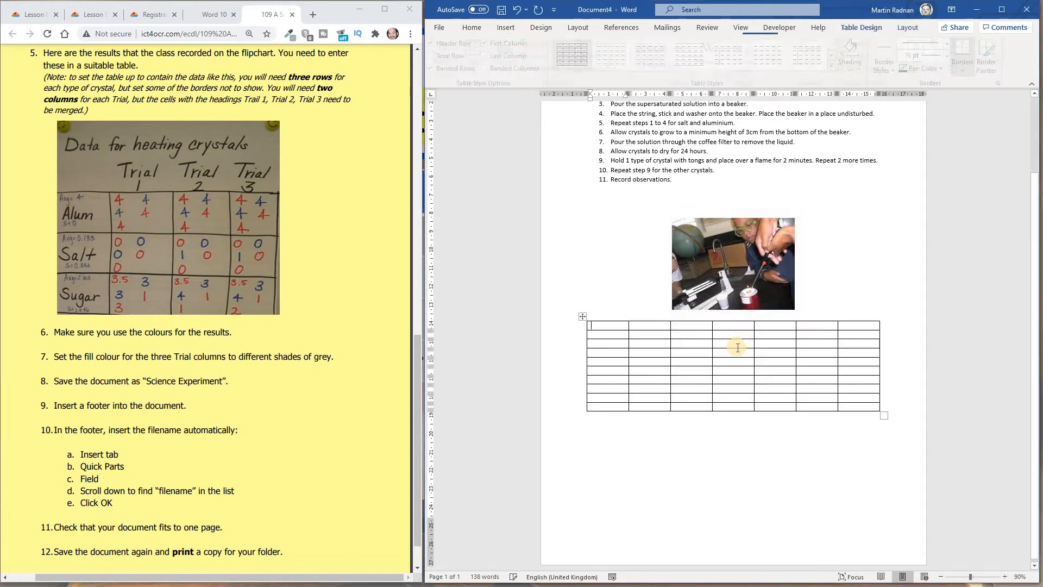
- Merge the first-row cells in pairs across columns 2–3, 4–5 and 6–7
left_click_drag(638, 326, 695, 325)
left_click(637, 326)
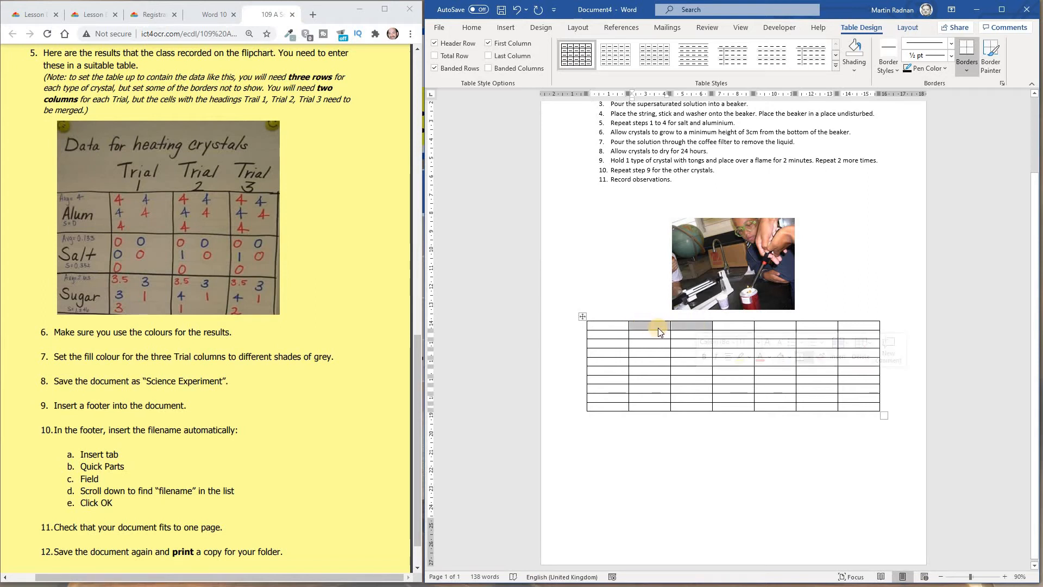
right_click(660, 331)
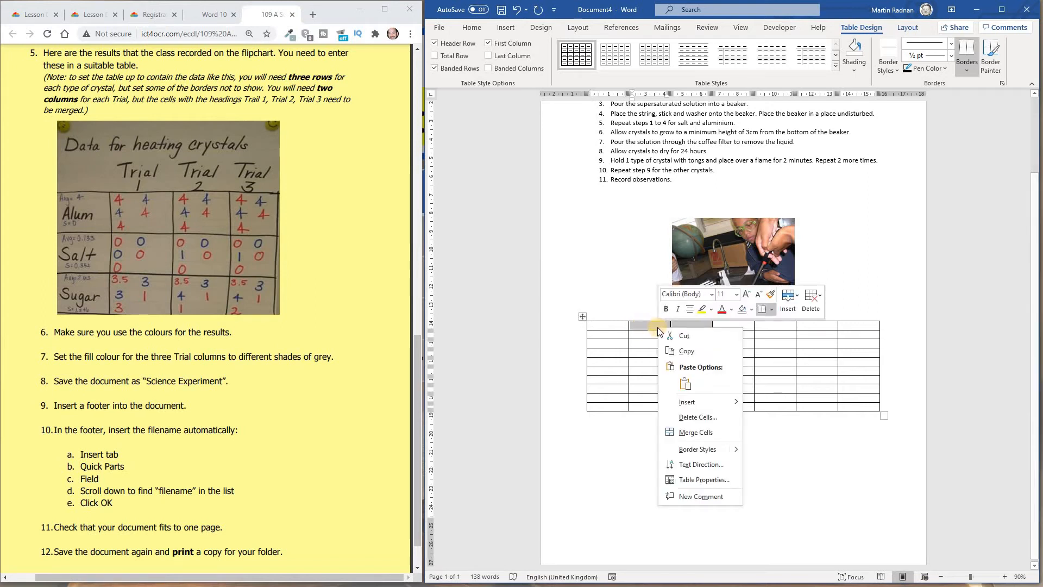
left_click(691, 433)
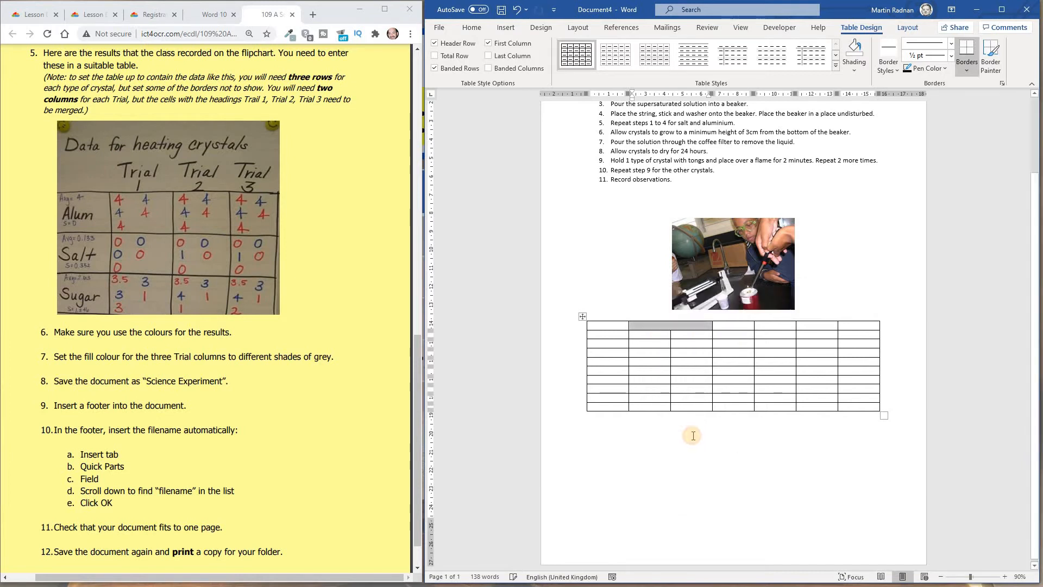
left_click(741, 326)
left_click_drag(766, 328, 773, 327)
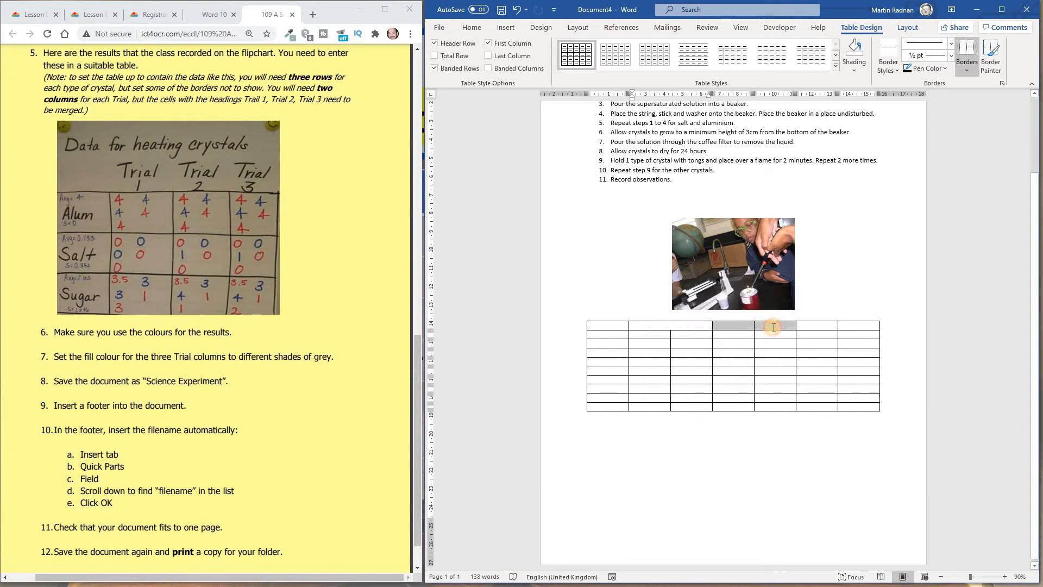
right_click(736, 326)
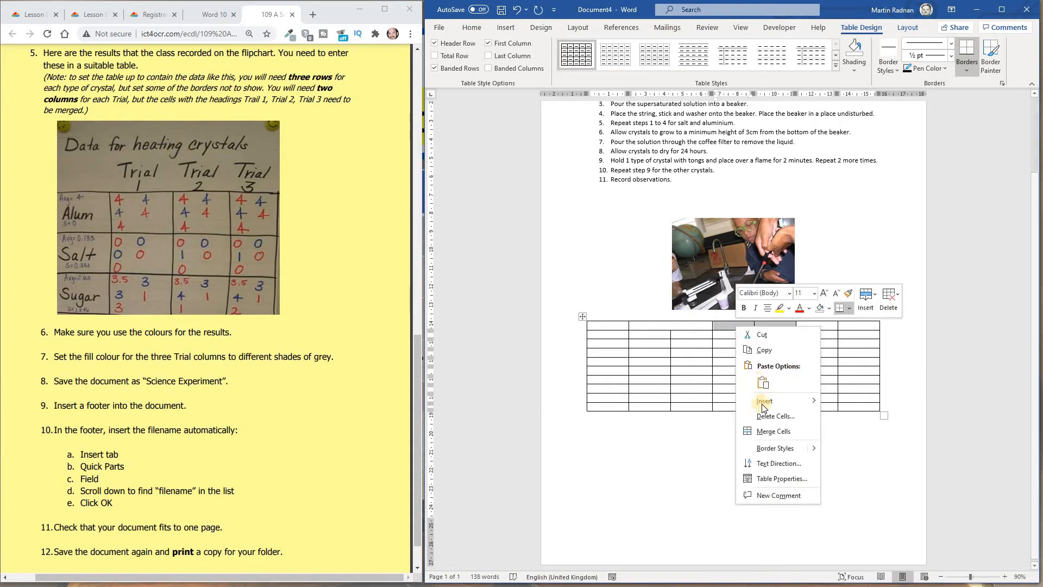
left_click(764, 433)
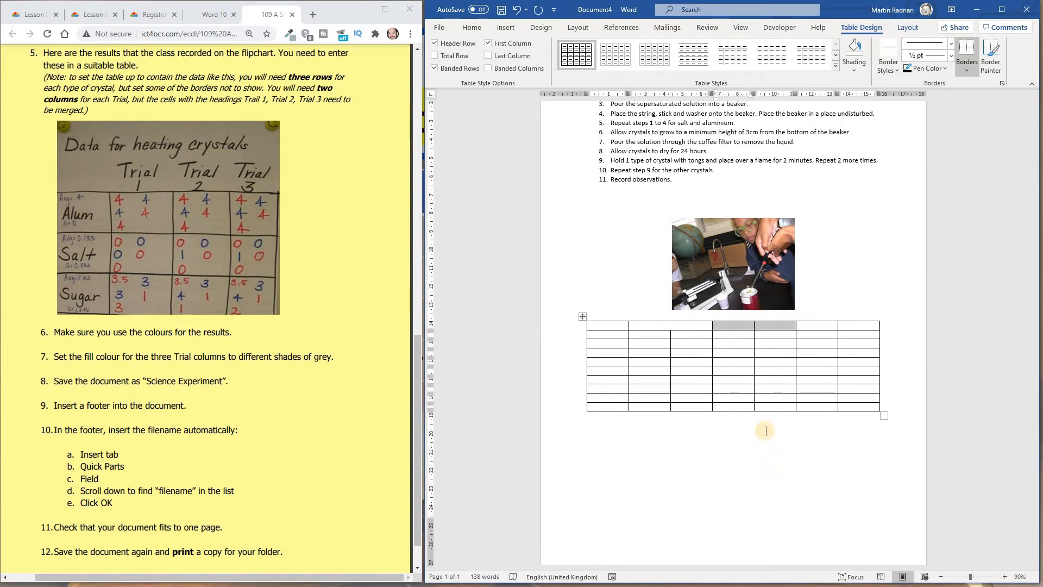
mouse_move(817, 327)
left_mouse_down()
mouse_move(864, 326)
mouse_move(838, 324)
left_mouse_up()
right_click(830, 325)
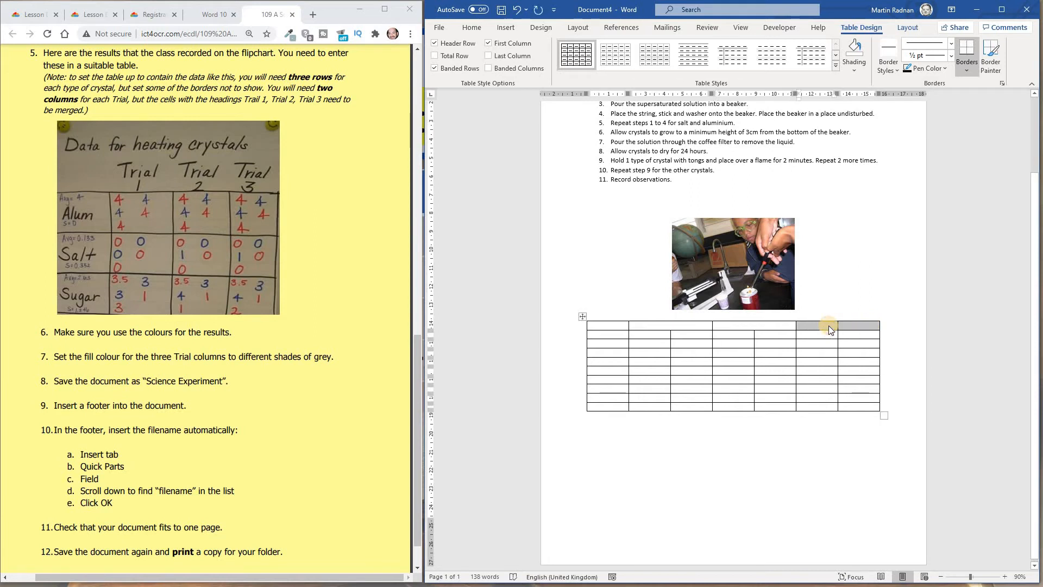
left_click(855, 432)
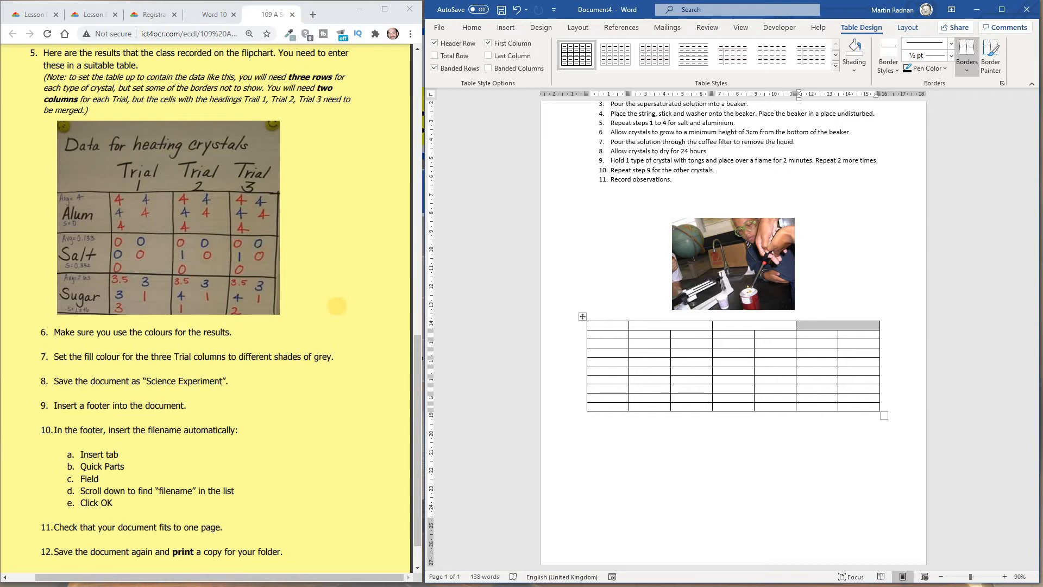
- Enter the headings Trial 1, Trial 2 and Trial 3 in the three merged header cells
left_click(676, 327)
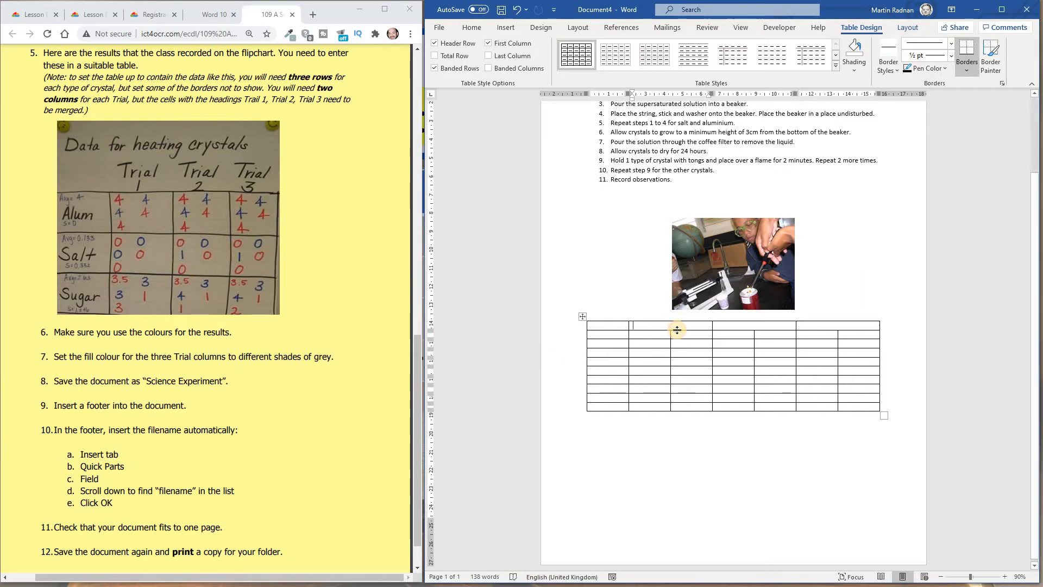
type("Trial 1")
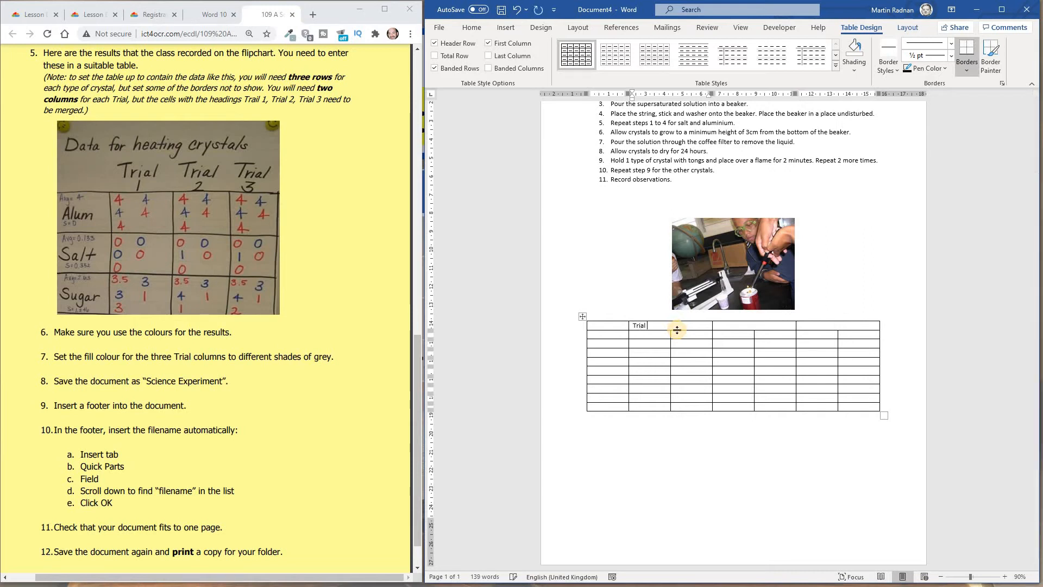
left_click(739, 329)
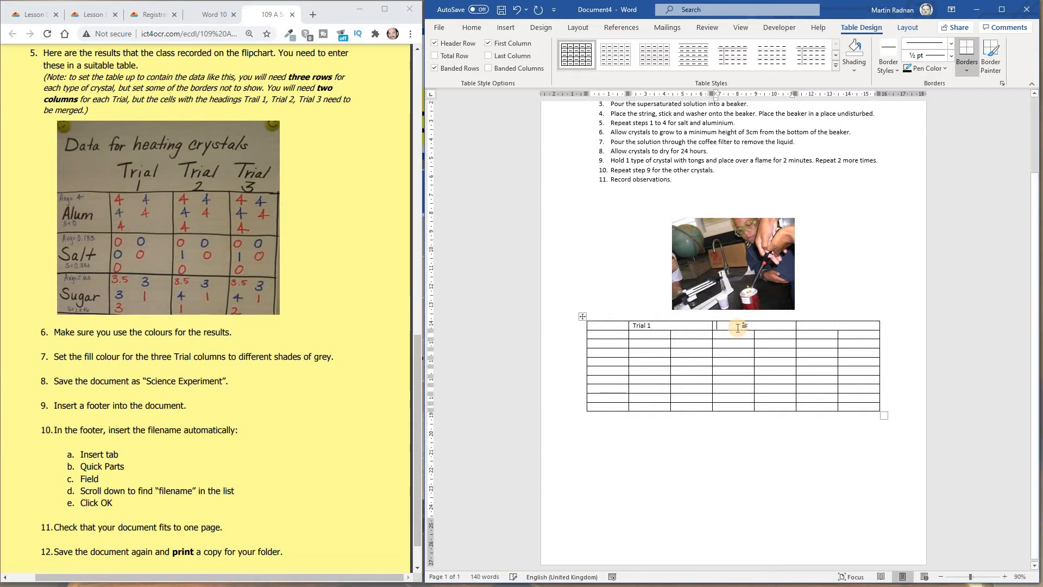
type("Trial 2")
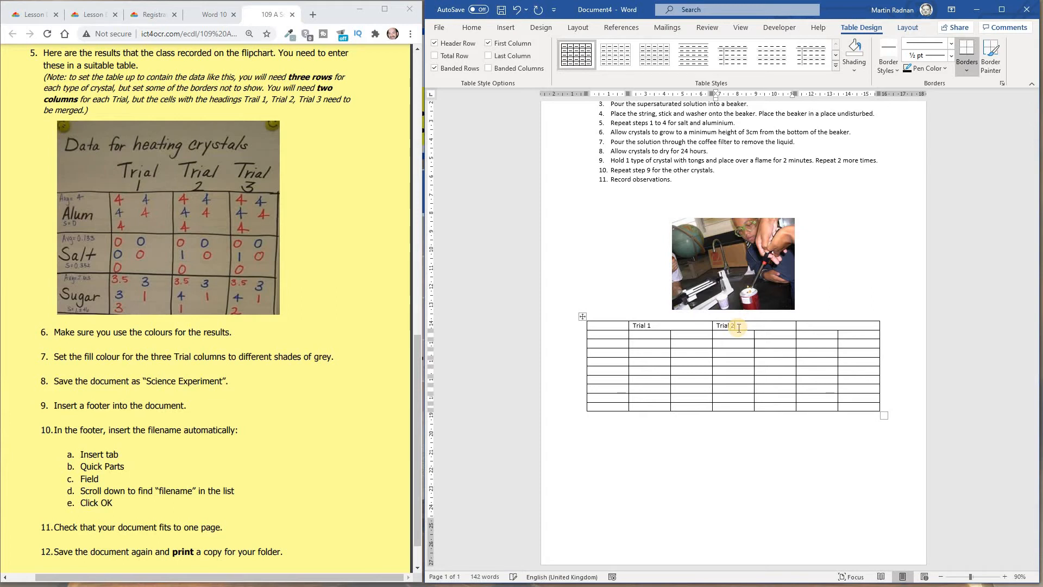
left_click(827, 325)
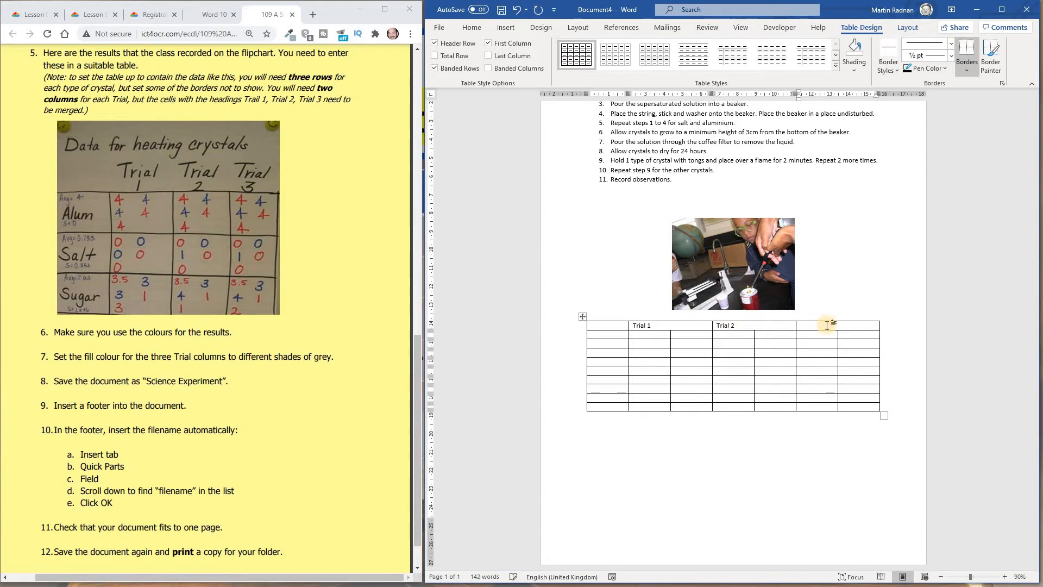
type("Trial 3")
- Fill the table rows with the Alum, Salt and Sugar averages, labels and trial results from the flipchart
left_click(601, 335)
type("Avg = 4")
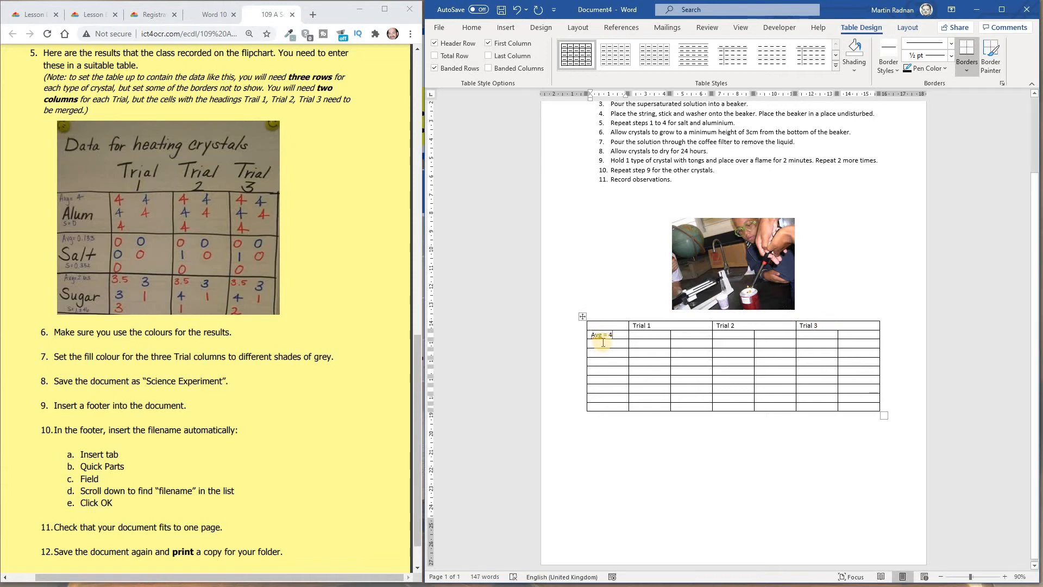
left_click(603, 343)
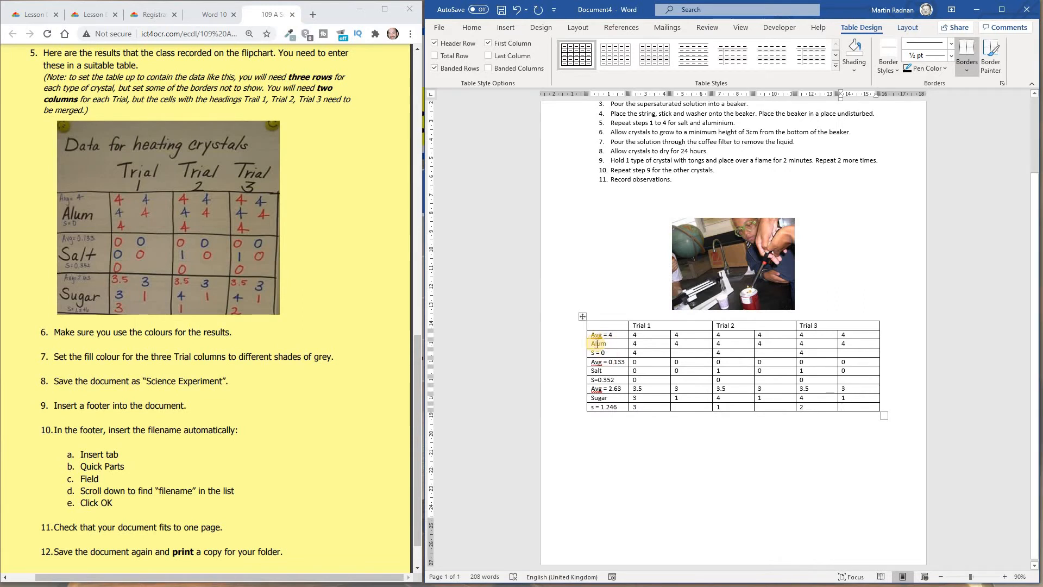
- Remove all borders from the header row, including the empty first header cell
left_click_drag(675, 328, 838, 325)
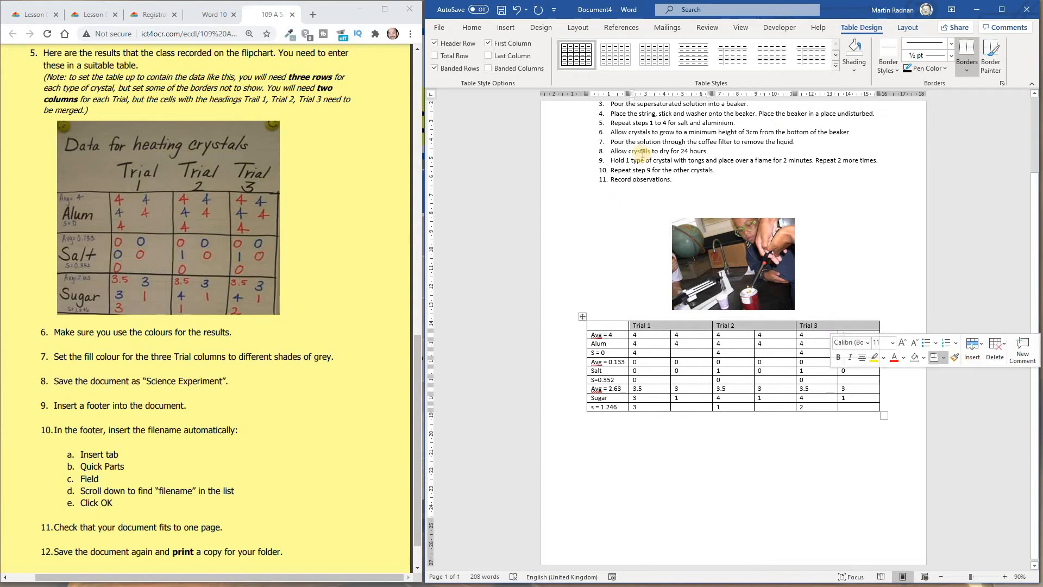
left_click(471, 27)
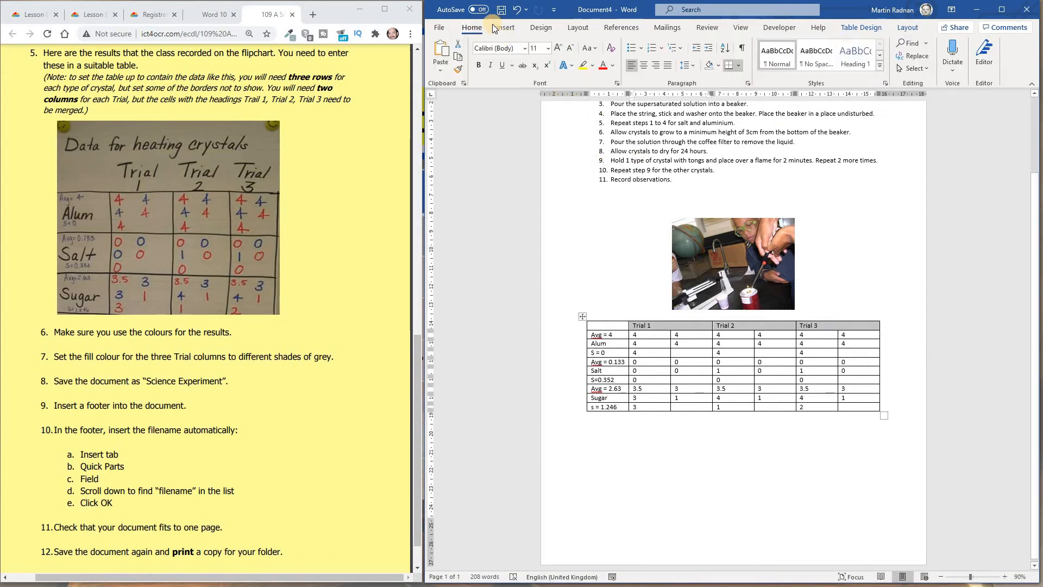
left_click(739, 65)
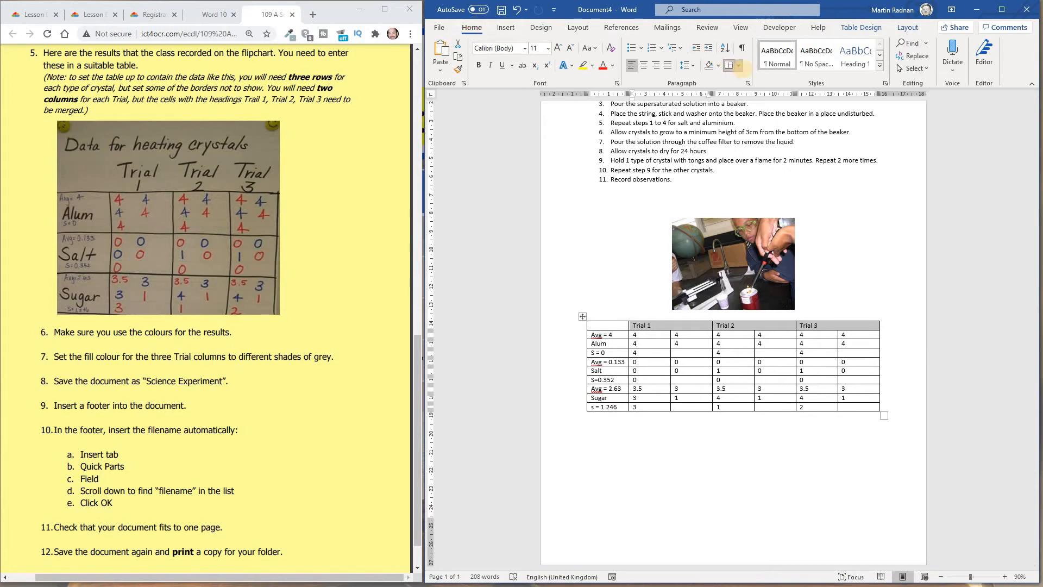
left_click(739, 66)
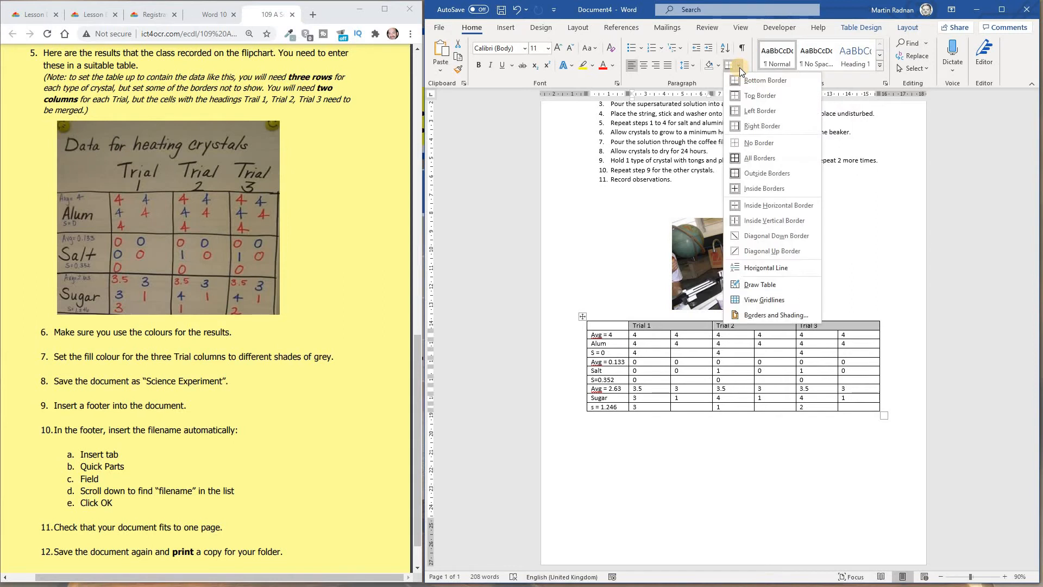
left_click(766, 142)
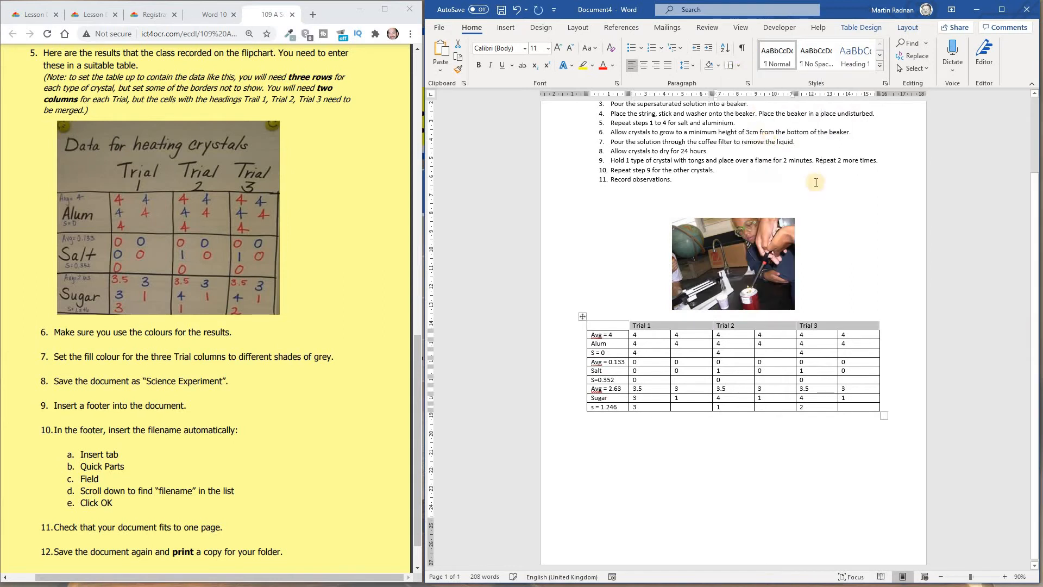
left_click(856, 238)
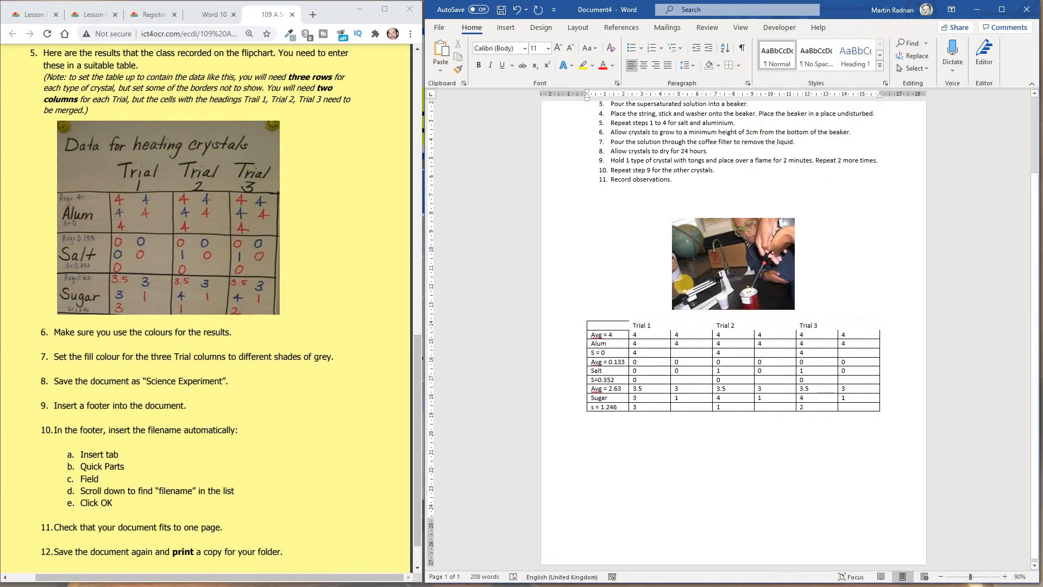
left_click(608, 325)
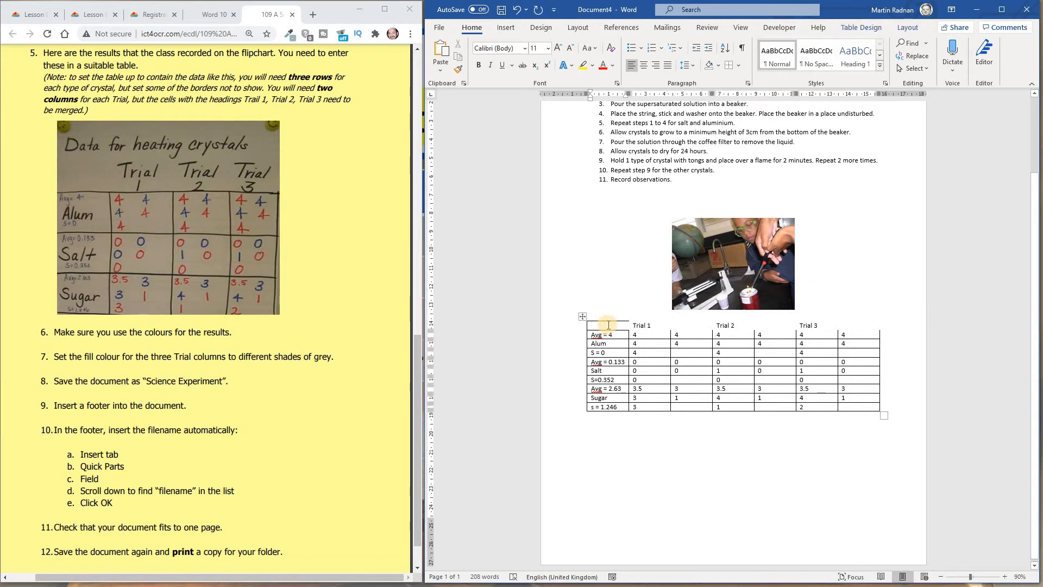
left_click(739, 67)
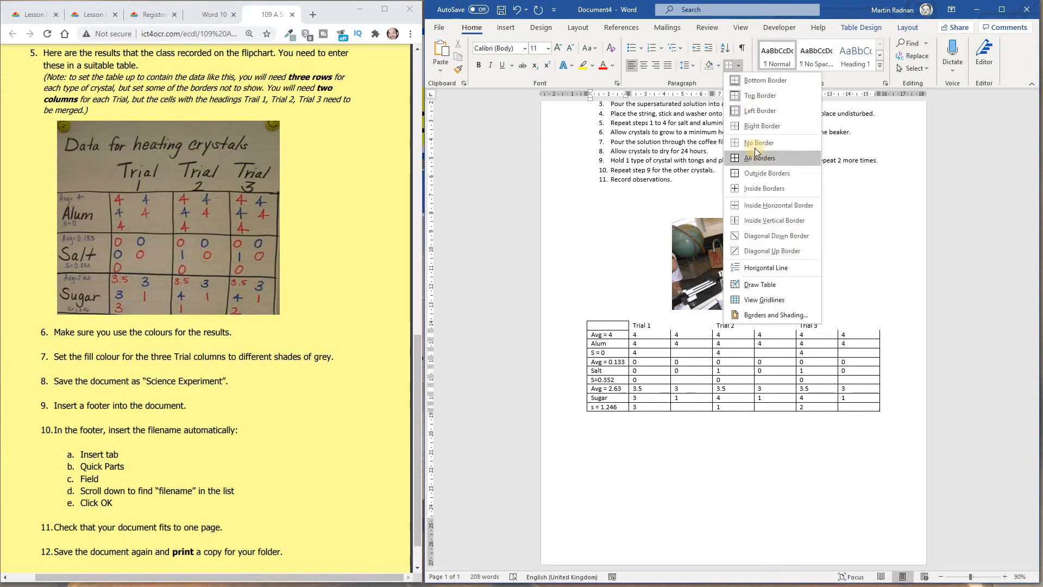
left_click(753, 142)
left_click(831, 266)
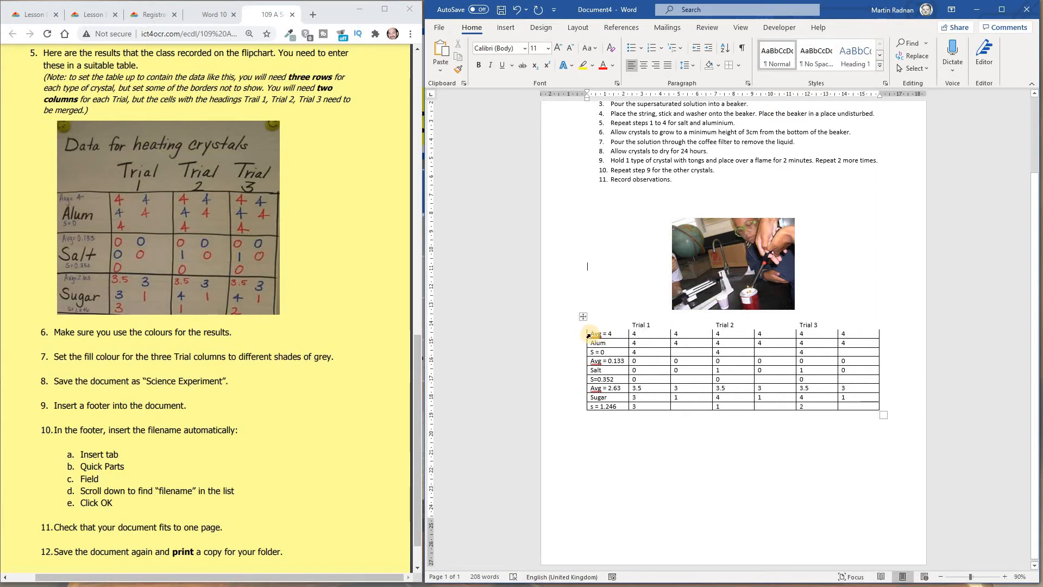
- Give the three Alum rows a 2¼ pt box border through Borders and Shading
left_click_drag(592, 333, 864, 351)
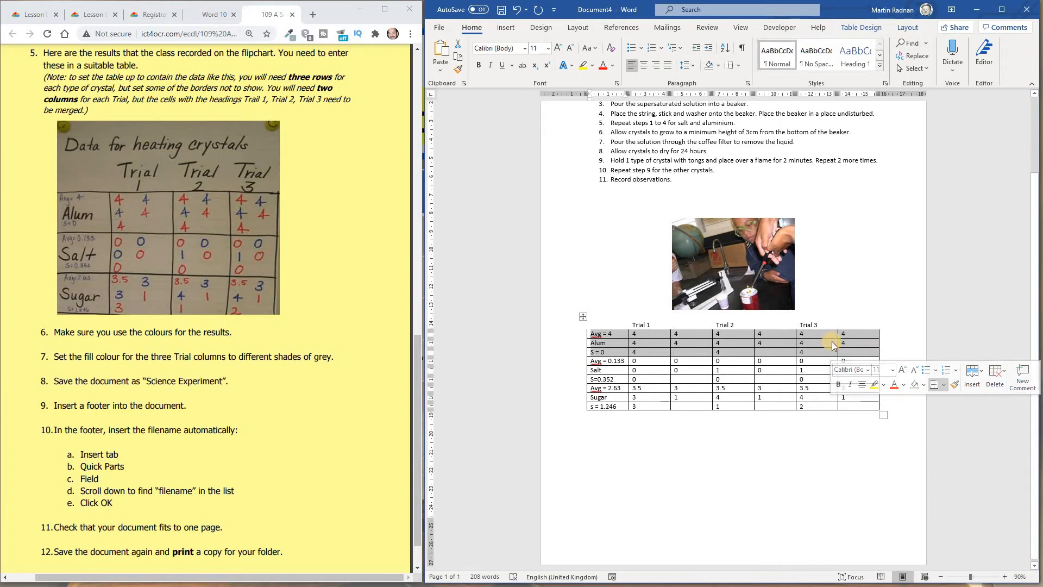
left_click_drag(596, 334, 869, 350)
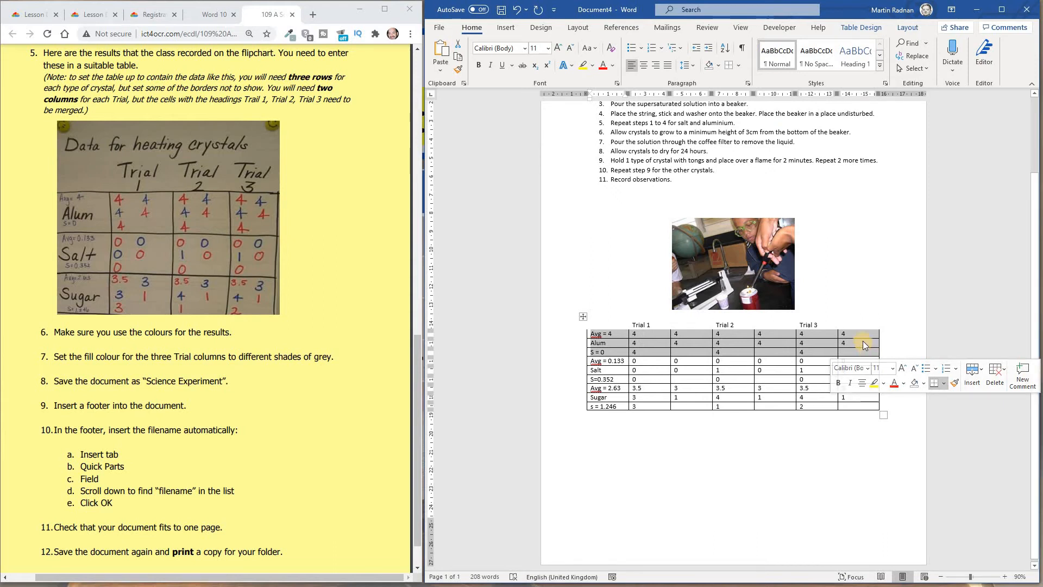
left_click(741, 66)
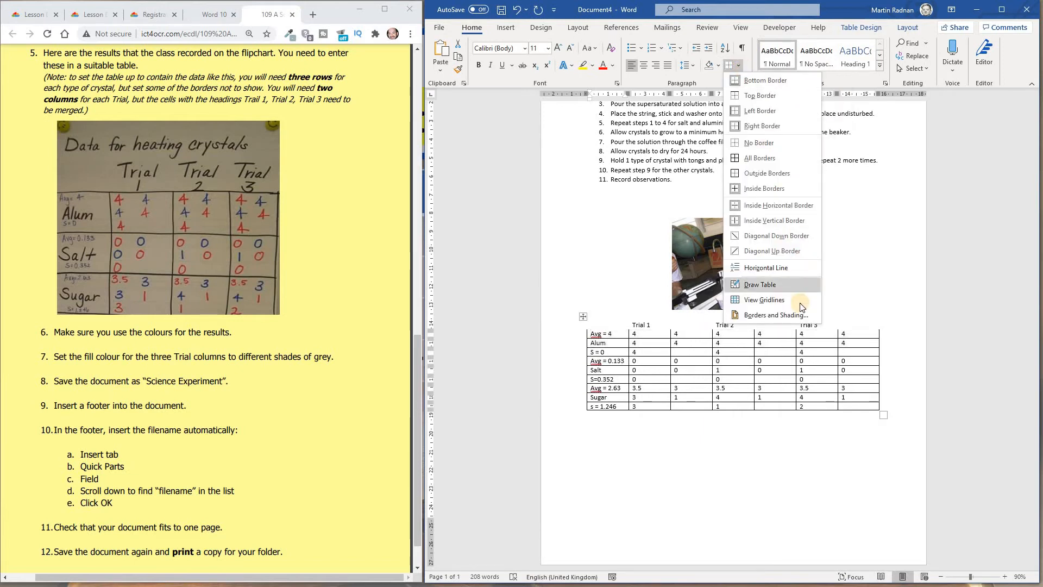
left_click(797, 316)
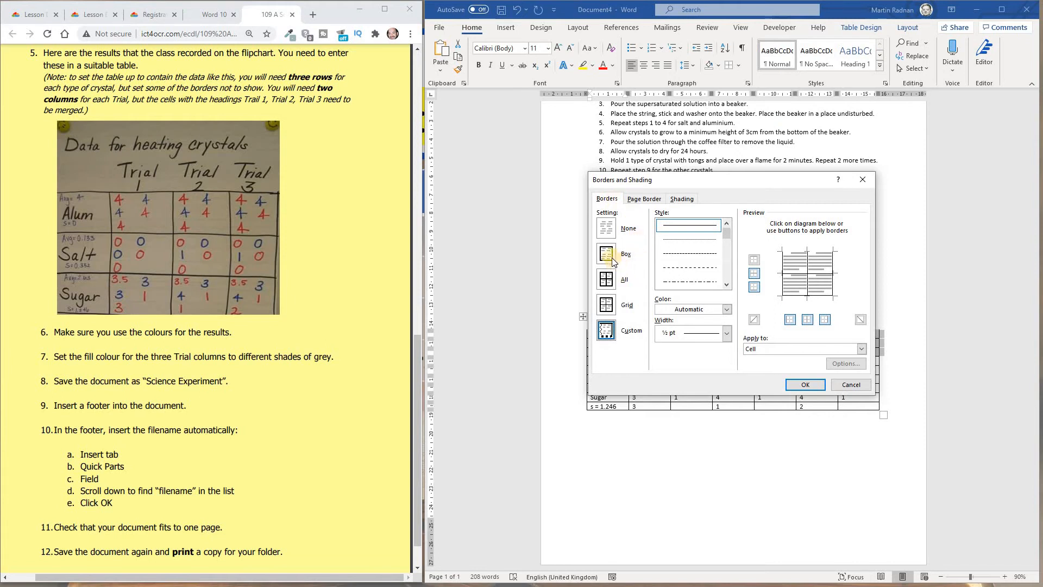
left_click(727, 334)
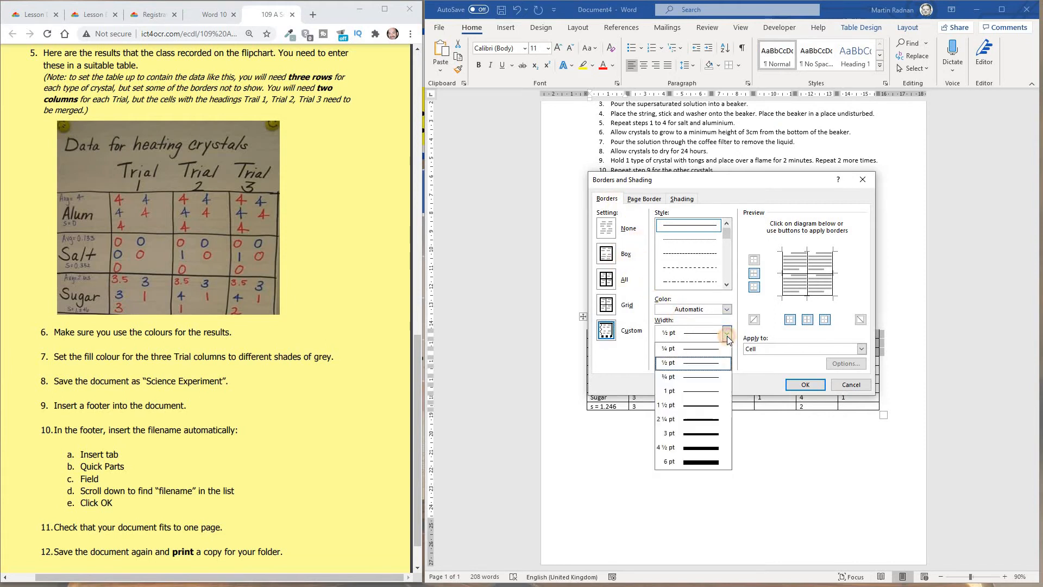
left_click(713, 421)
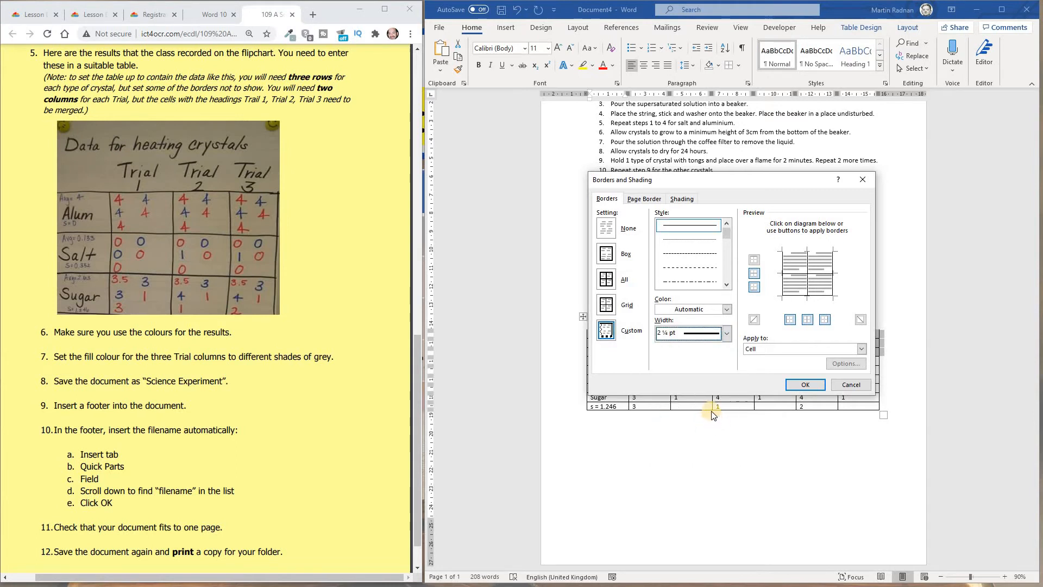
left_click(606, 254)
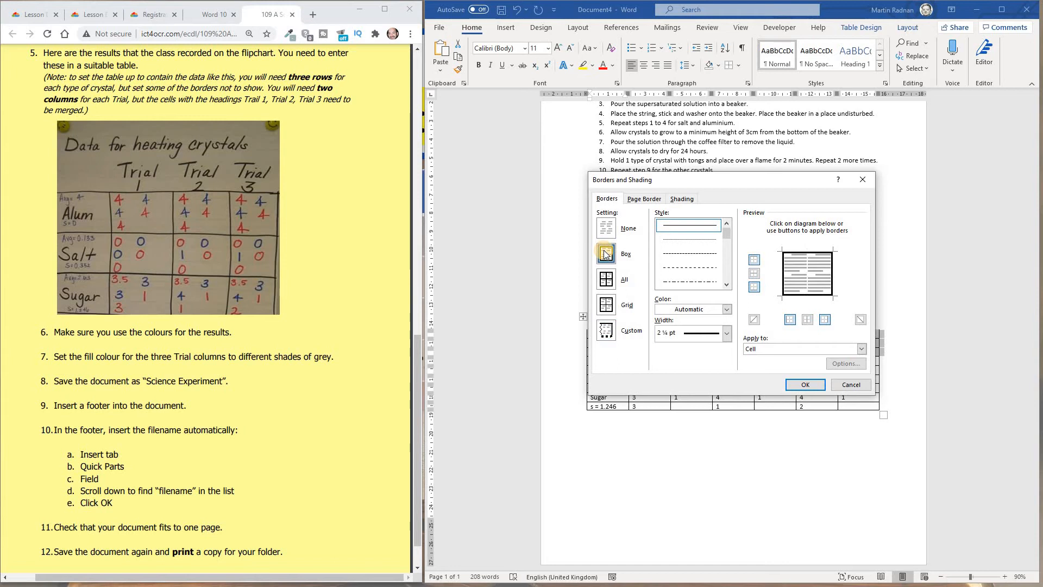
left_click(797, 385)
left_click(809, 437)
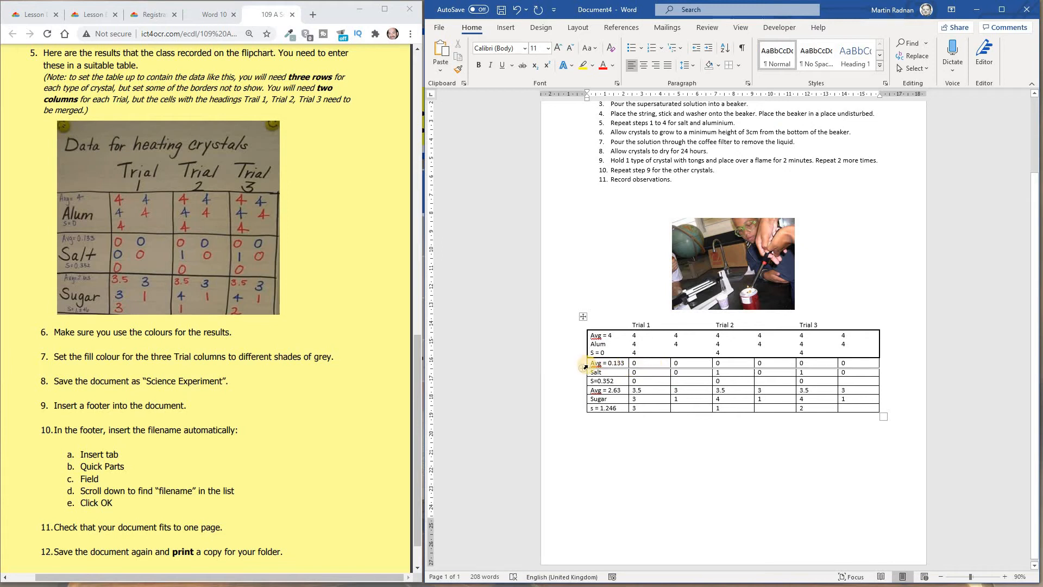
- Apply the same 2¼ pt box border to the three Salt rows
left_click_drag(593, 363, 858, 380)
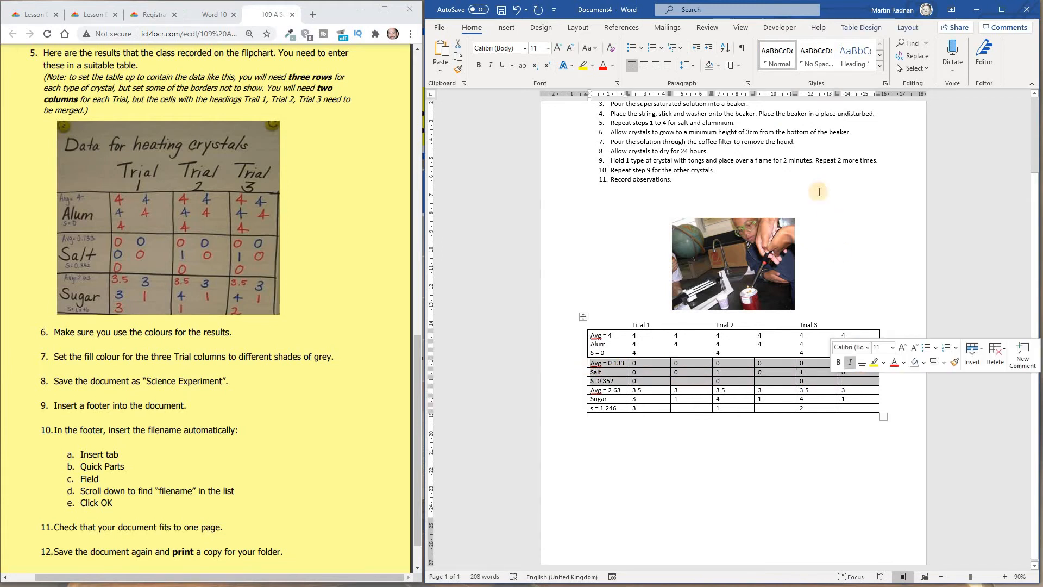
left_click(739, 67)
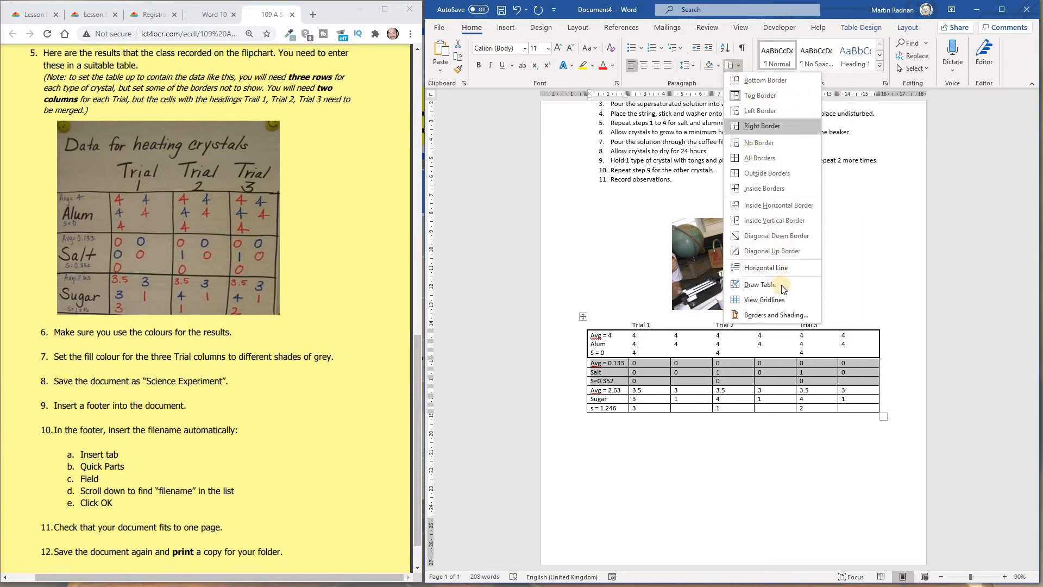
left_click(787, 314)
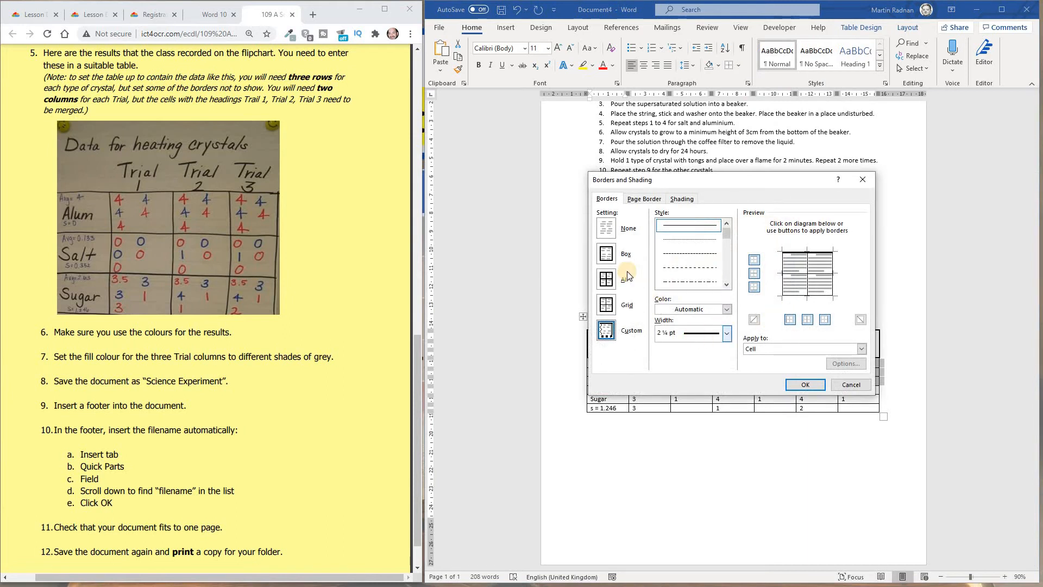
left_click(805, 384)
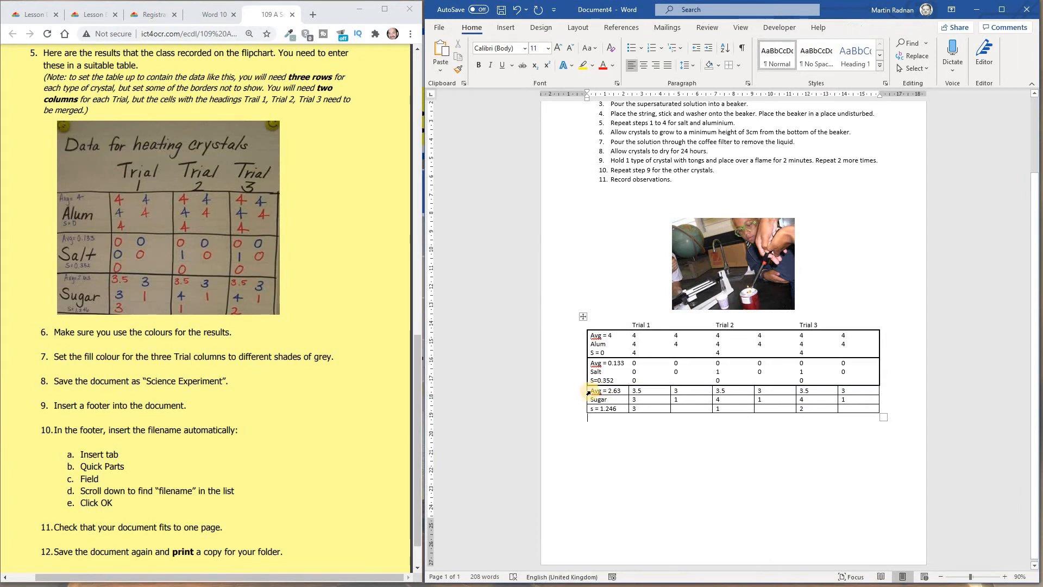
- Apply a 2¼ pt box border to the three Sugar rows
left_click_drag(595, 391, 869, 411)
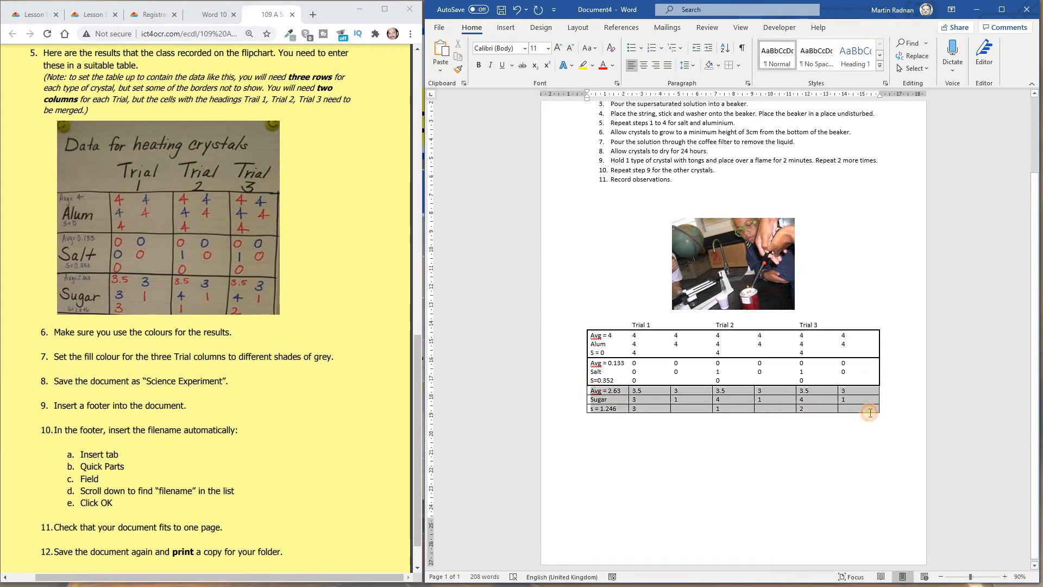
left_click(740, 66)
left_click(775, 316)
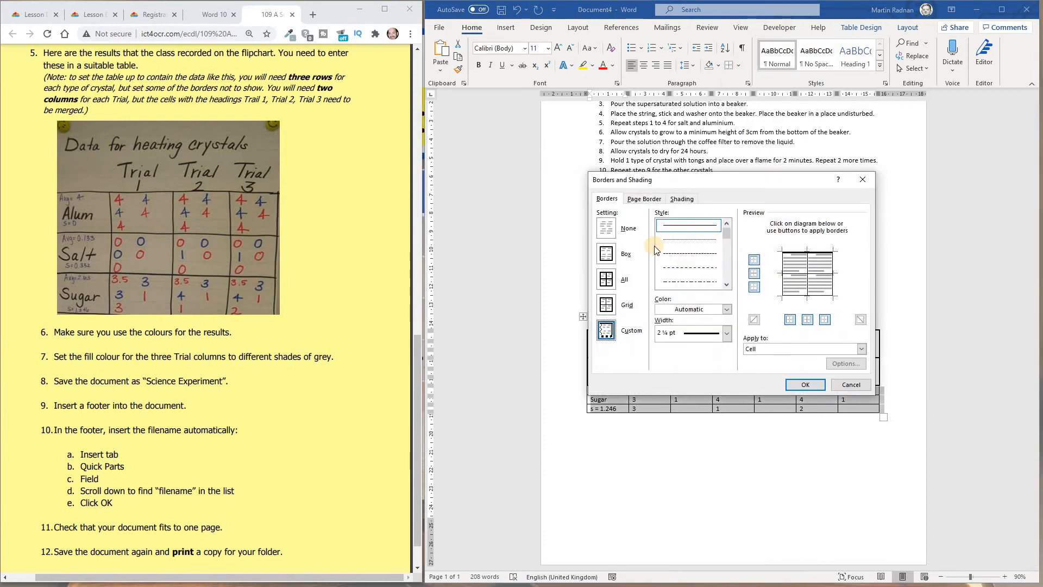
left_click(611, 261)
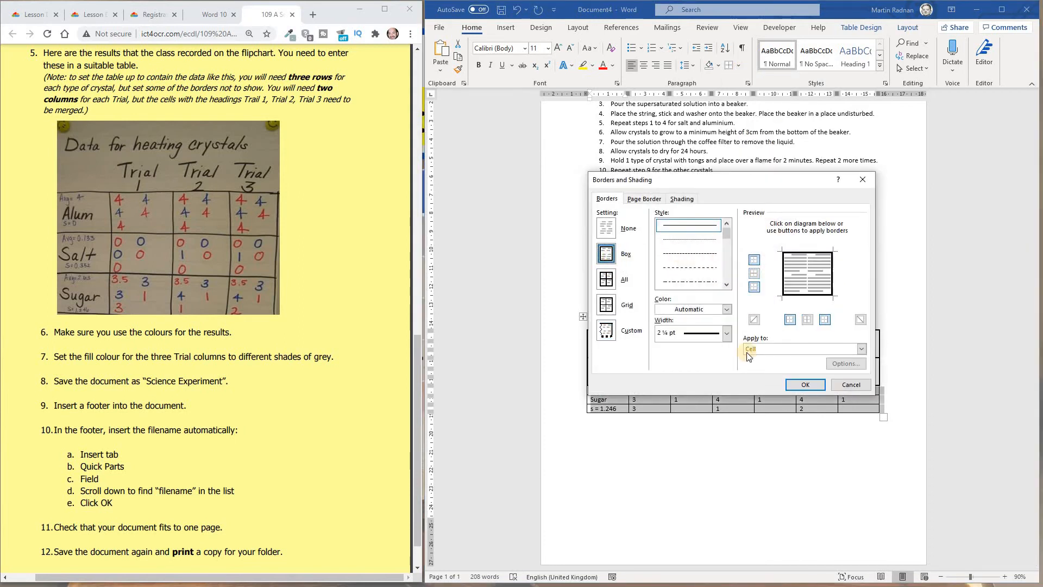
left_click(806, 384)
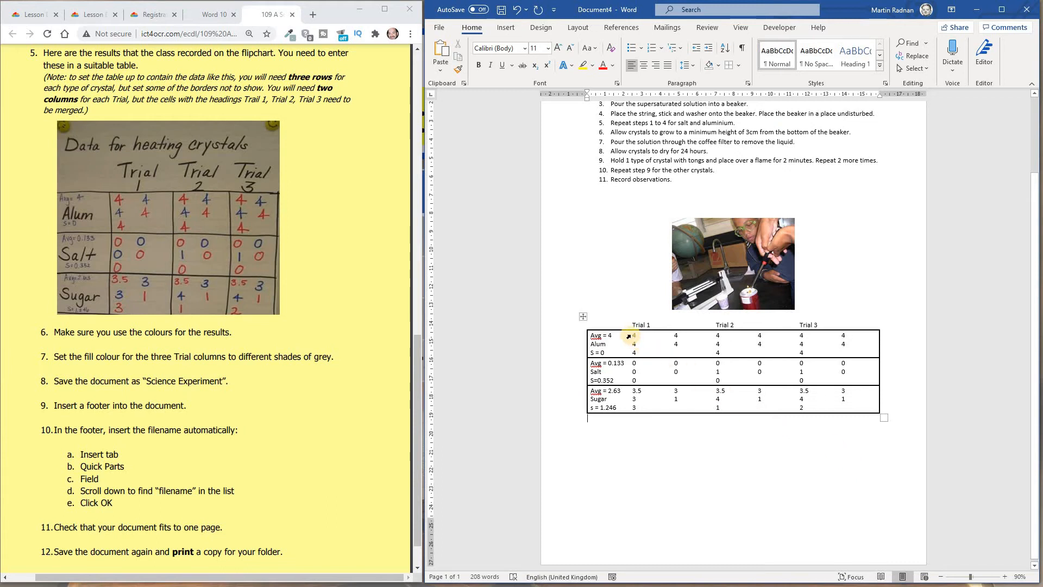
- Give the Trial 1 cells of the Alum rows a 2¼ pt box border through Borders and Shading
left_click_drag(634, 336, 676, 355)
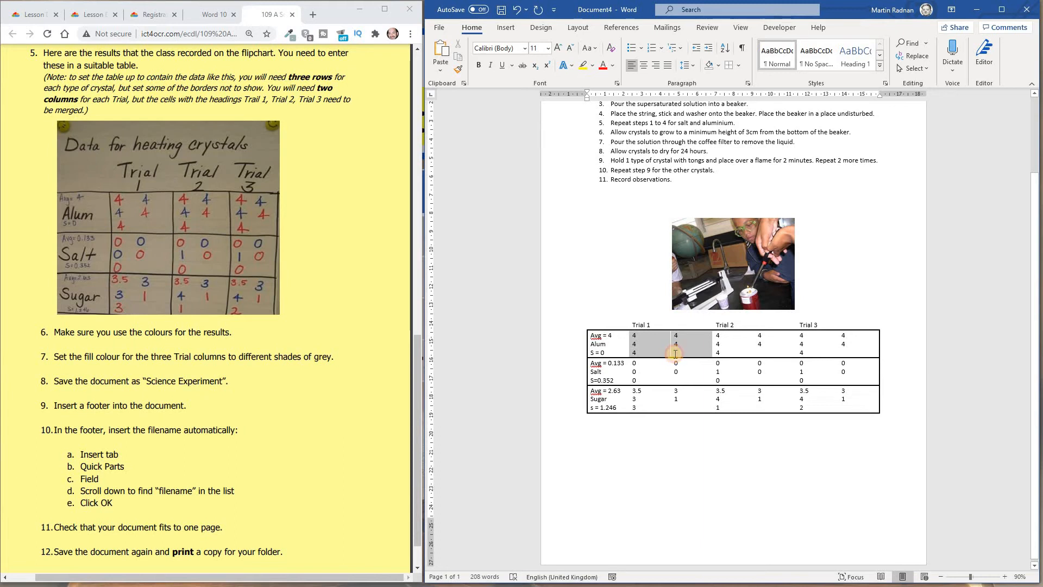
left_click_drag(675, 354, 675, 354)
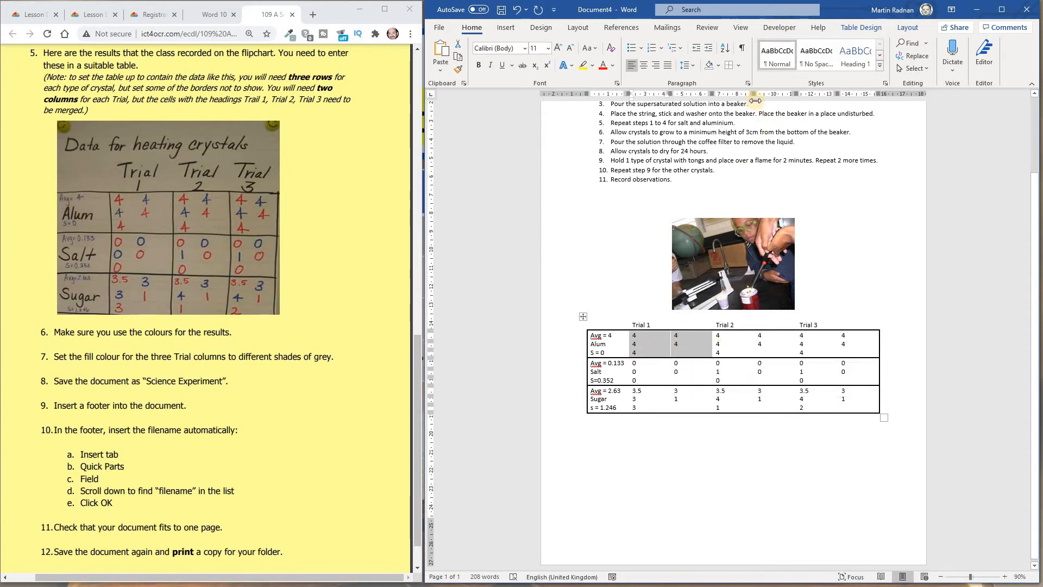
left_click(738, 65)
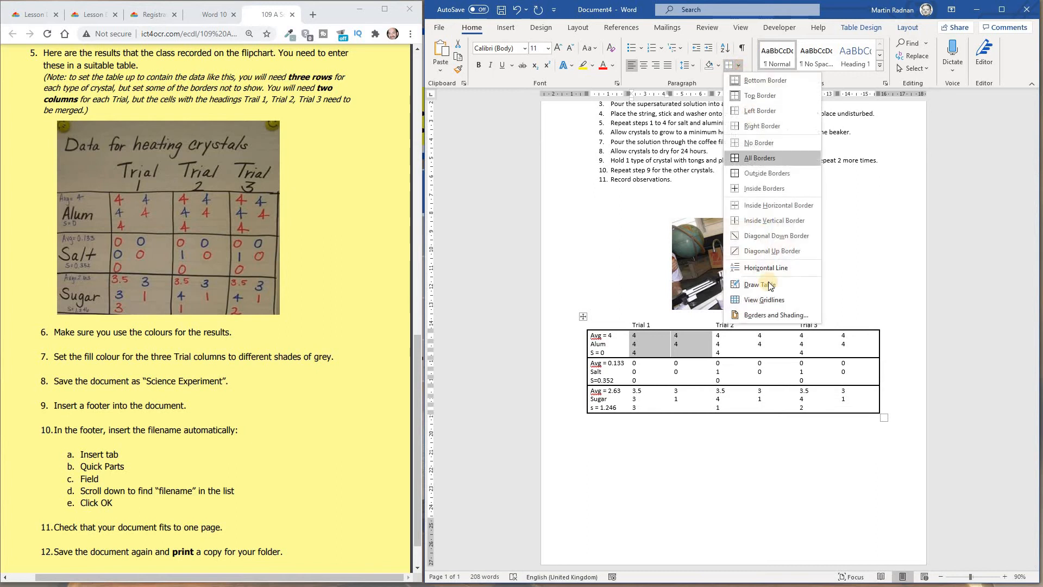
left_click(777, 314)
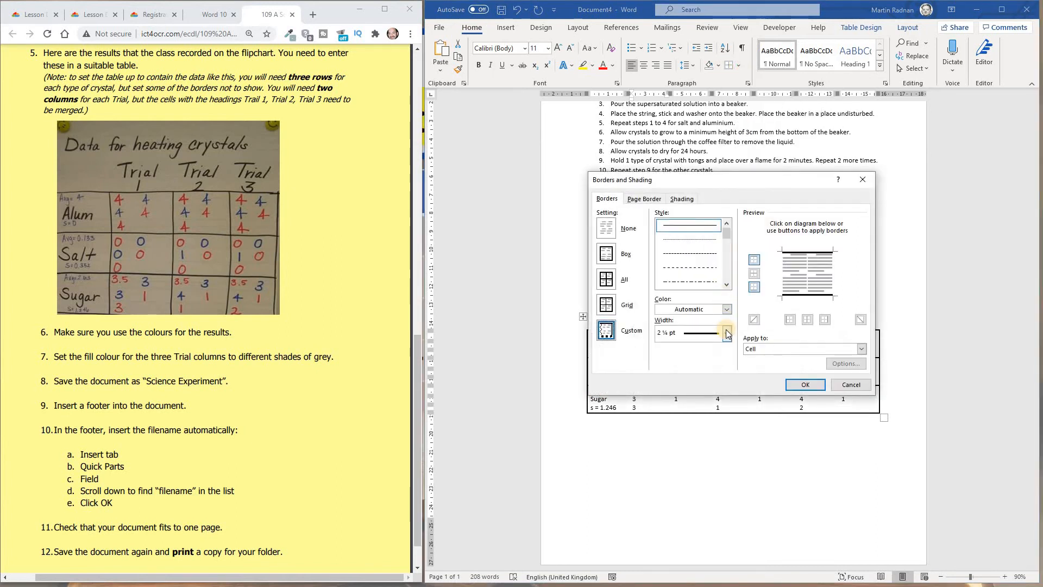
left_click(606, 253)
left_click(804, 385)
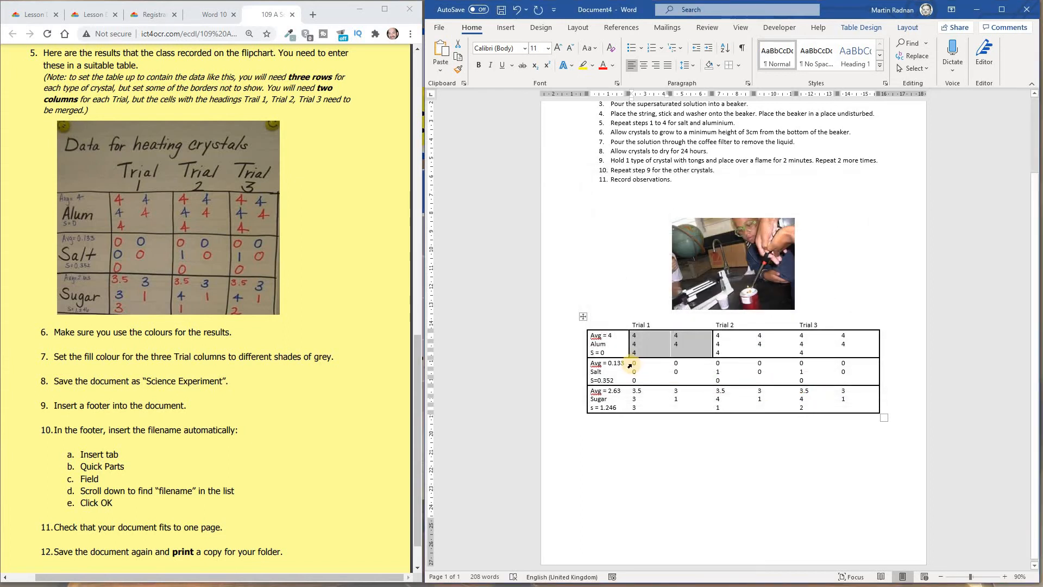
- Apply the same box border to the Trial 1 cells of the Salt rows
left_click_drag(666, 380, 694, 379)
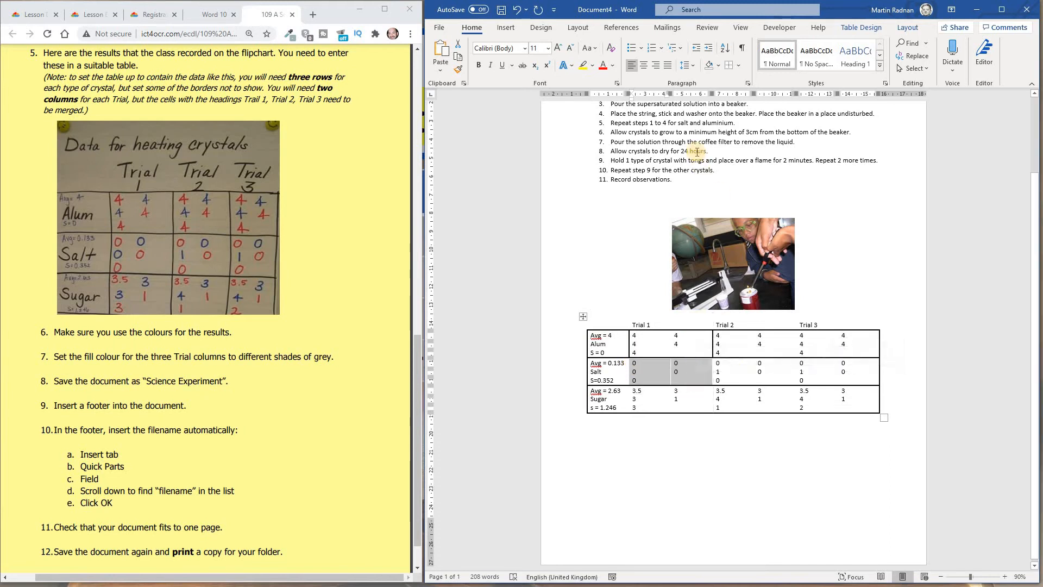
left_click(738, 64)
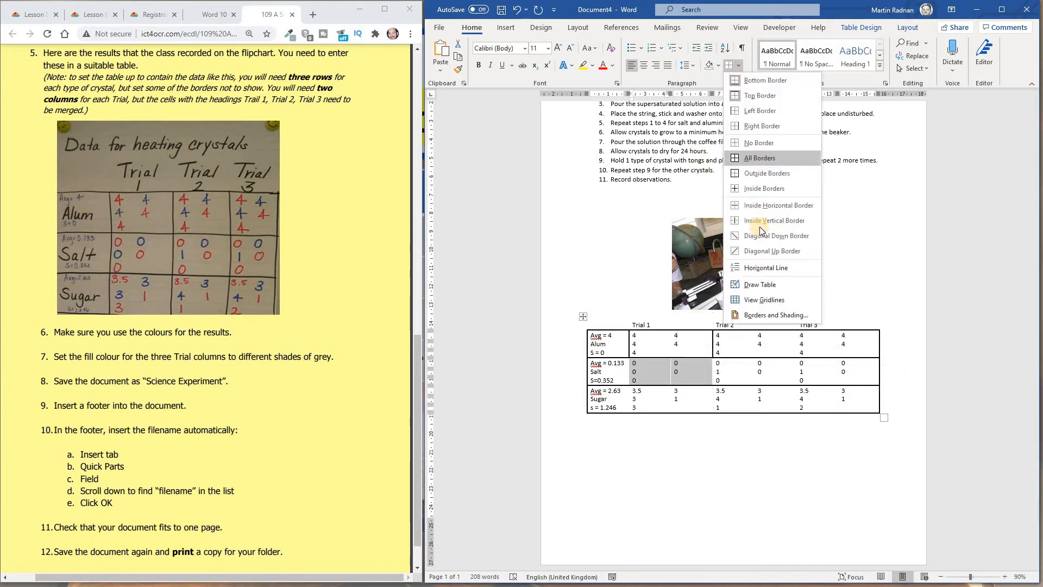
left_click(775, 315)
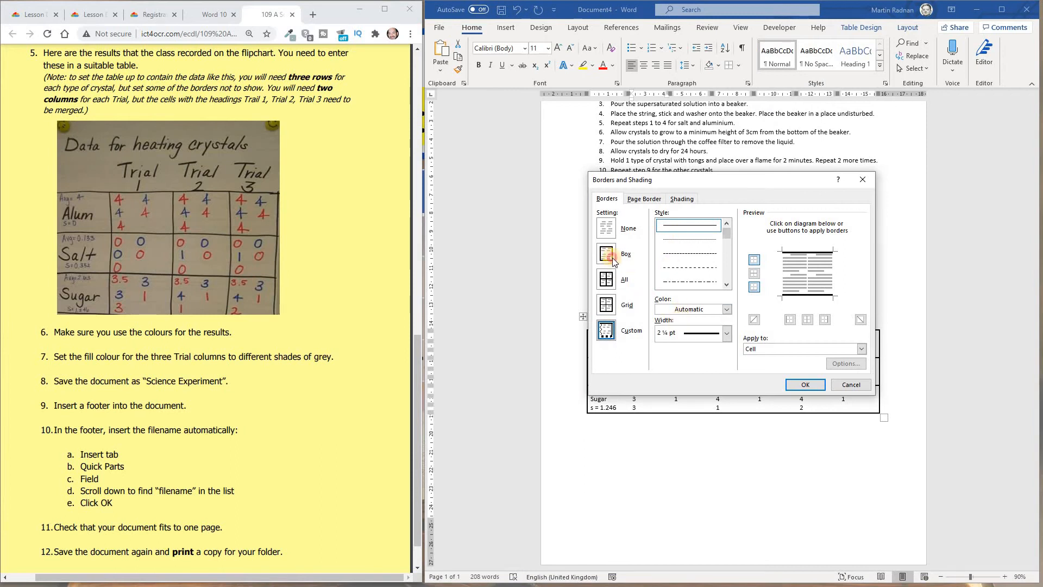
left_click(805, 384)
- Apply the box border to the Trial 1 cells of the Sugar rows
left_click_drag(708, 407, 644, 392)
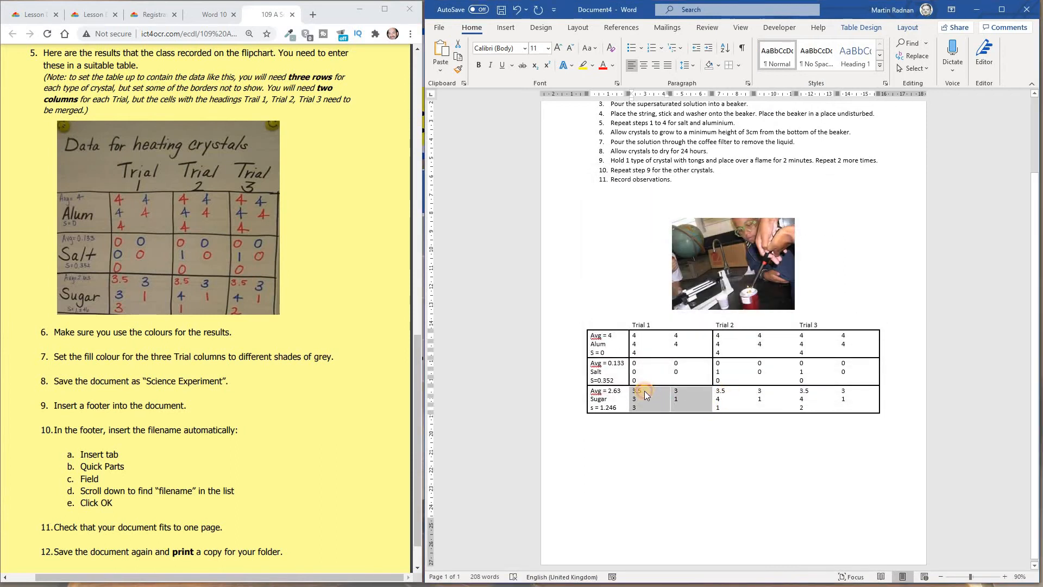
left_click(739, 66)
left_click(776, 316)
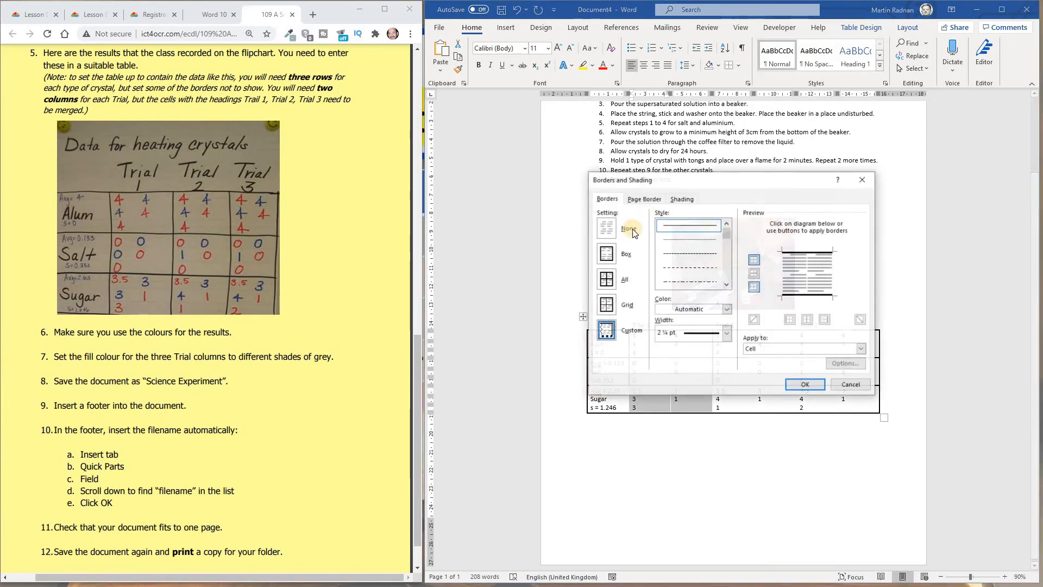
left_click(805, 384)
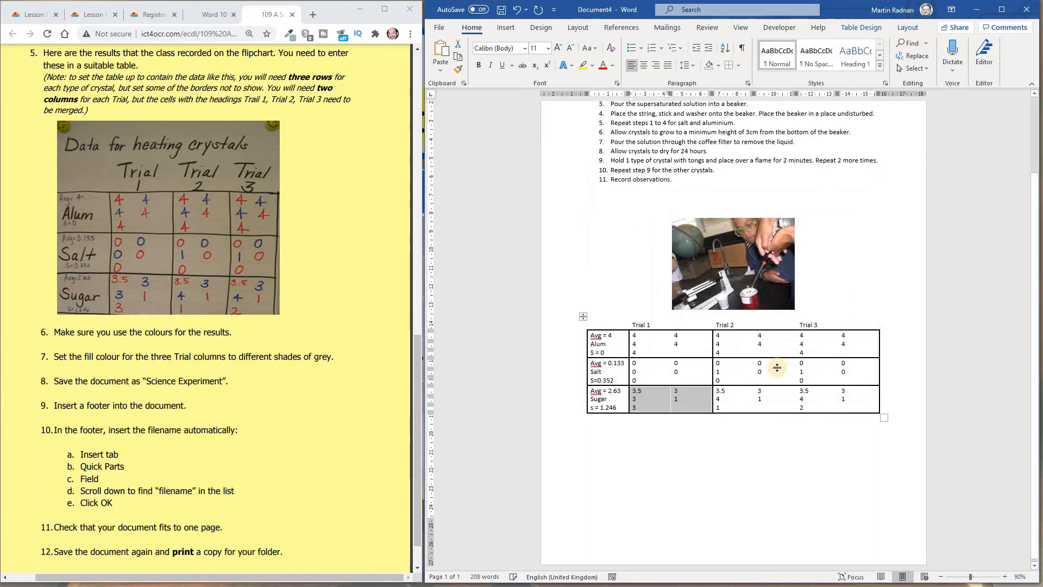
- Give the Trial 2 cells of the Alum rows a box border
left_click_drag(768, 345, 726, 337)
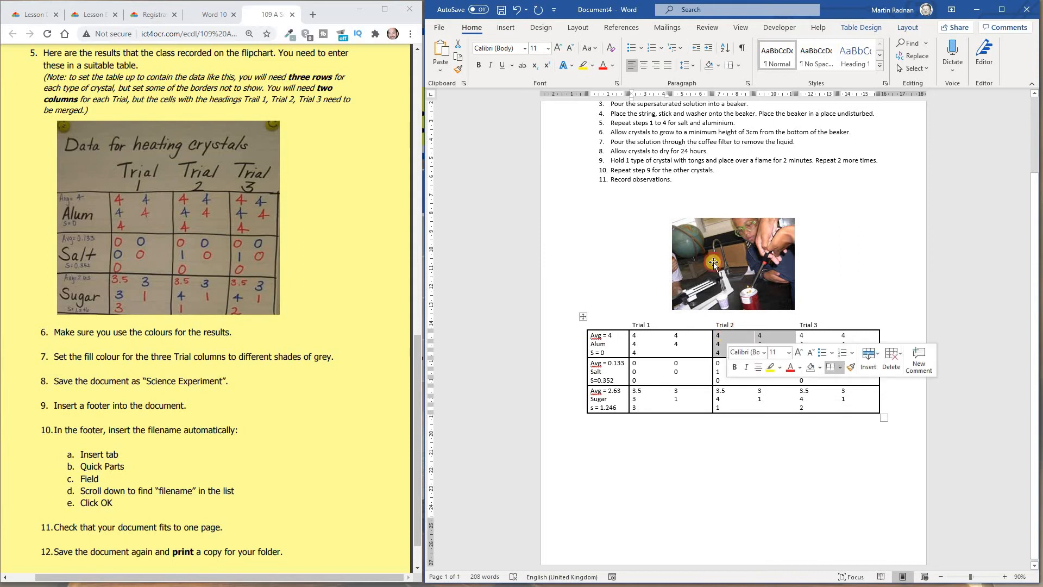
left_click(738, 66)
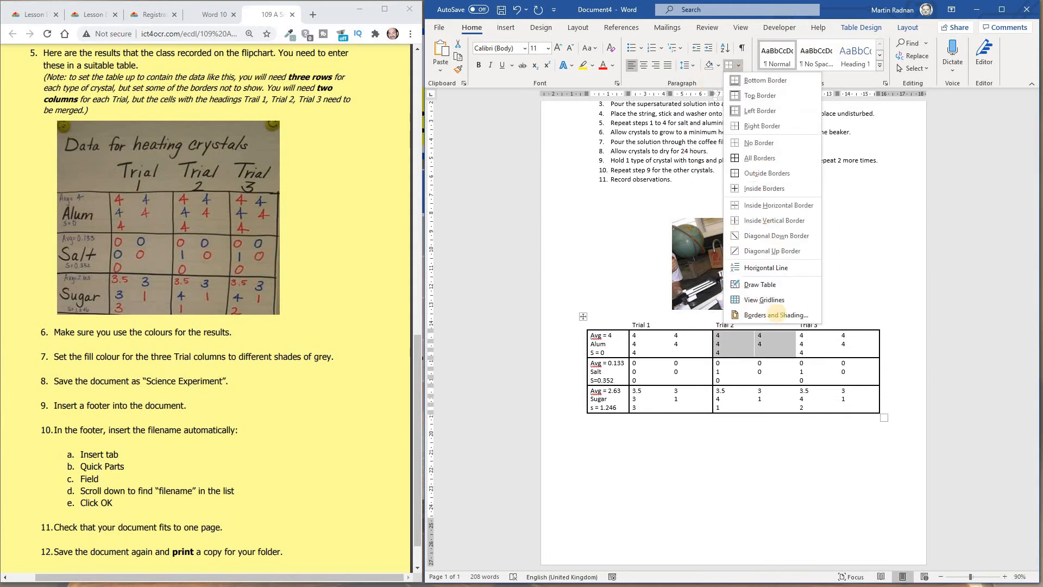
left_click(776, 315)
left_click(605, 254)
left_click(806, 384)
- Apply the box border to the Trial 2 cells of the Salt rows
left_click_drag(780, 378, 726, 363)
left_click(739, 67)
left_click(776, 314)
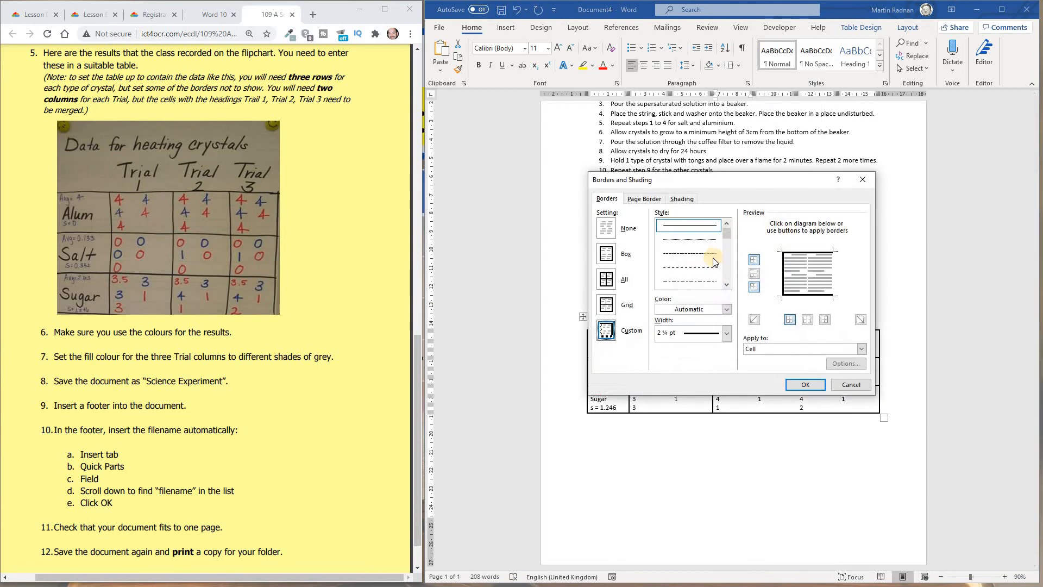
left_click(805, 385)
- Apply the box border to the Trial 2 cells of the Sugar rows
left_click_drag(756, 401, 723, 388)
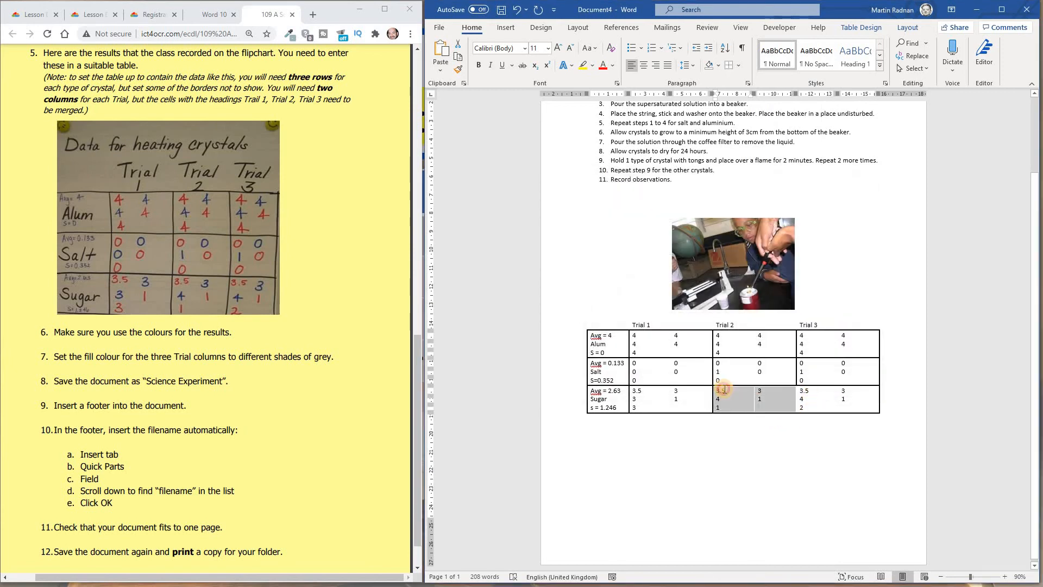
left_click(739, 66)
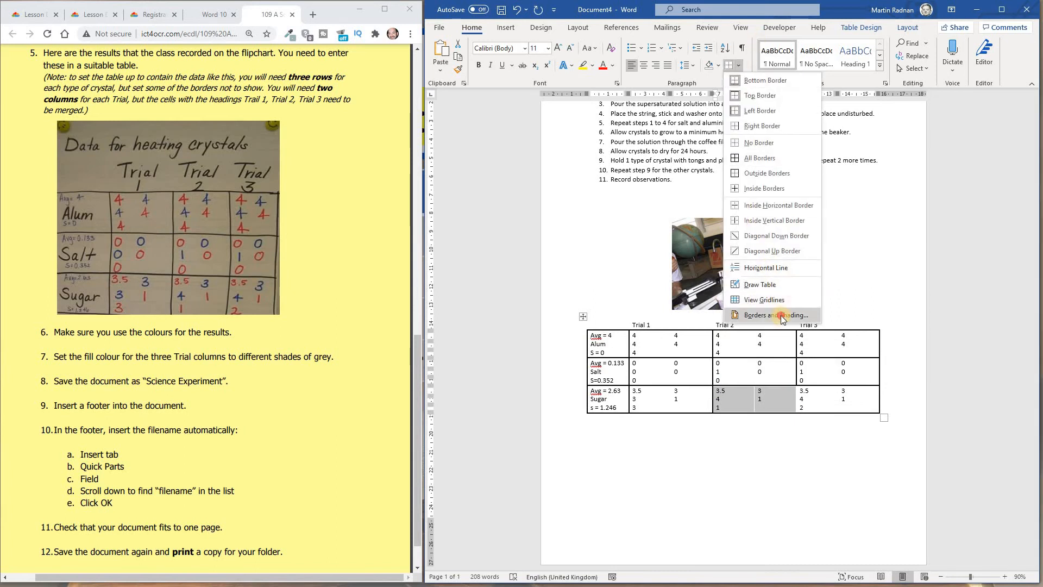
left_click(783, 317)
left_click(606, 255)
left_click(805, 384)
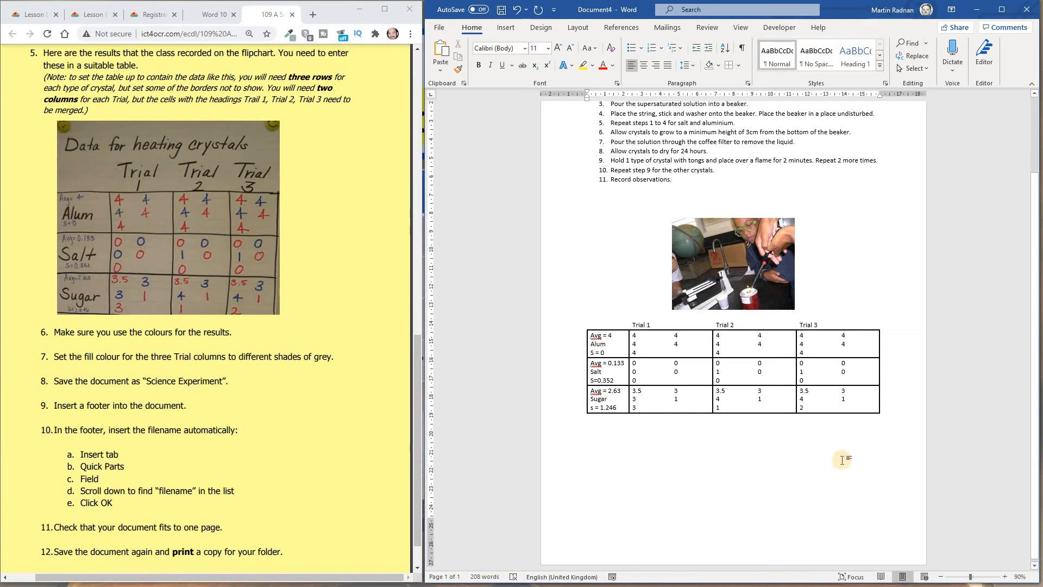
- Format the Trial 1, Trial 2 and Trial 3 headings as 18 pt bold and centre them
left_click_drag(820, 325, 659, 321)
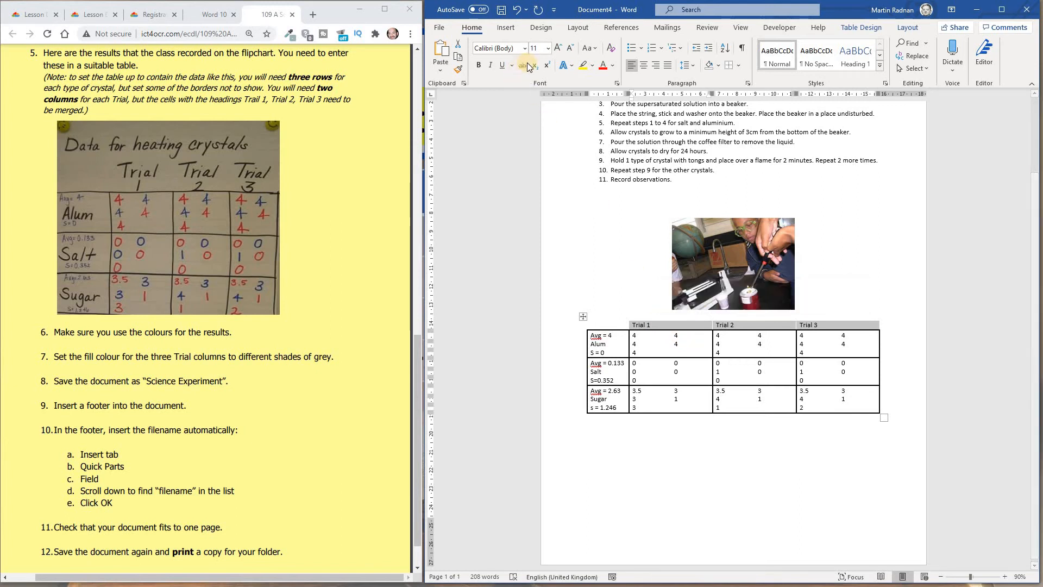
left_click(548, 49)
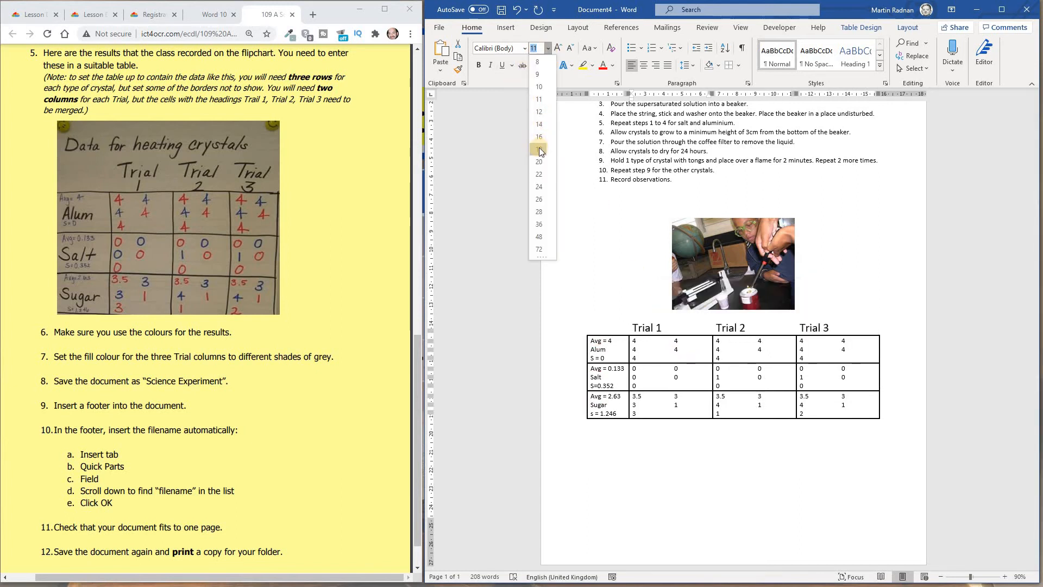
left_click(539, 150)
left_click(478, 65)
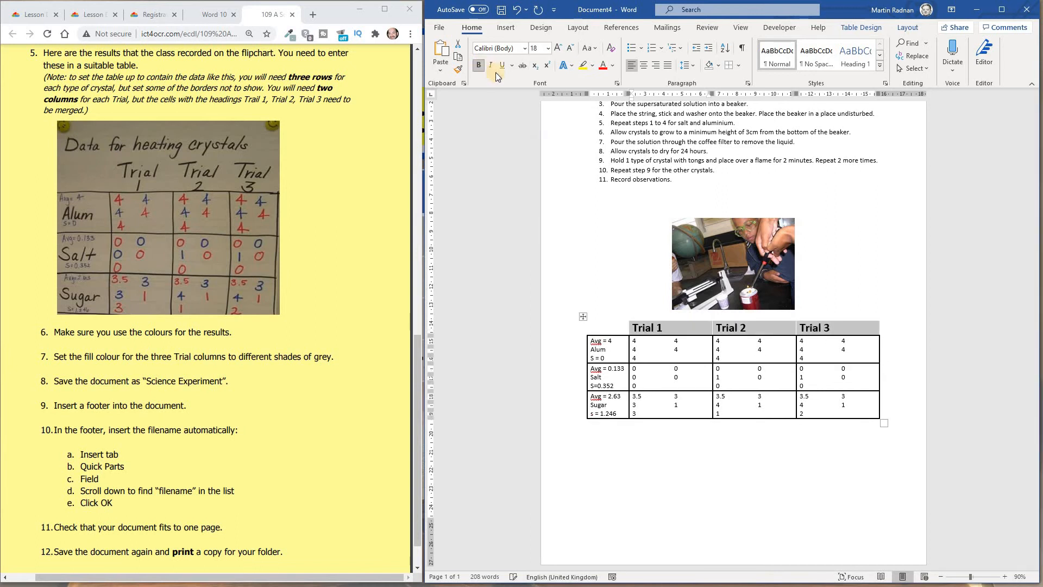
left_click(644, 66)
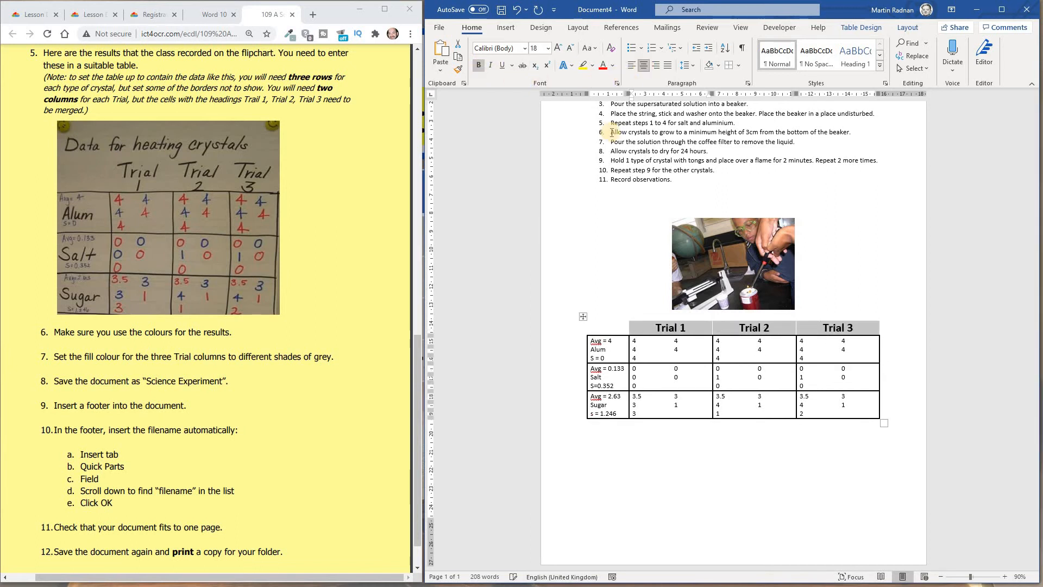
- Enlarge the Alum, Salt and Sugar labels to 20 pt
left_click(544, 258)
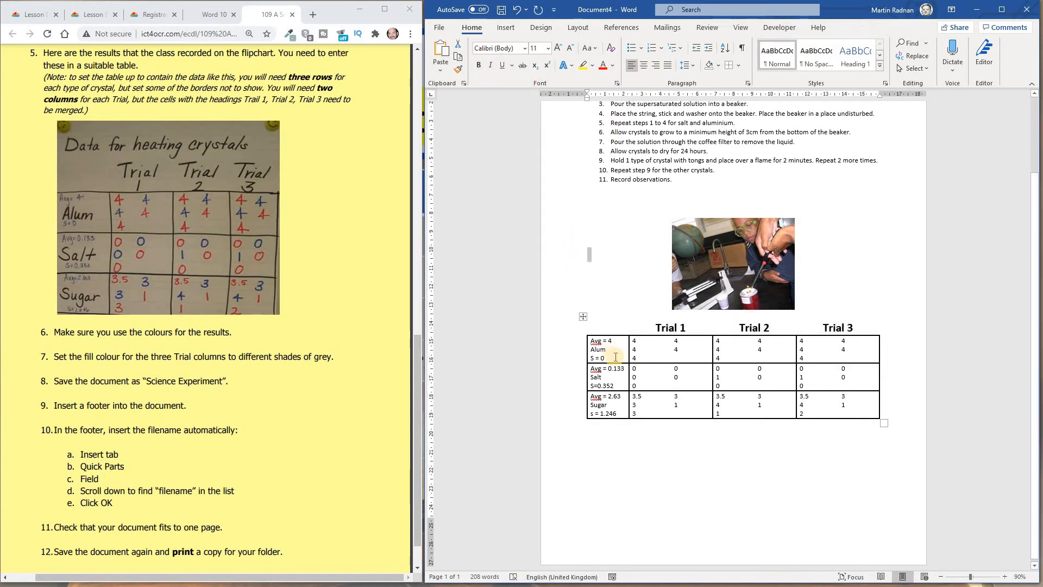
left_click_drag(607, 350, 589, 349)
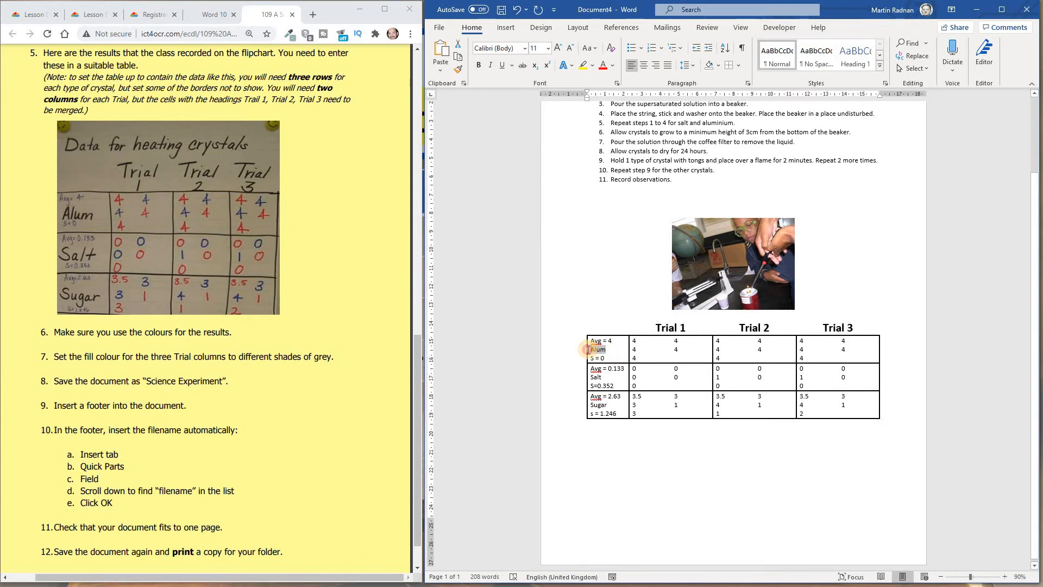
left_click(549, 49)
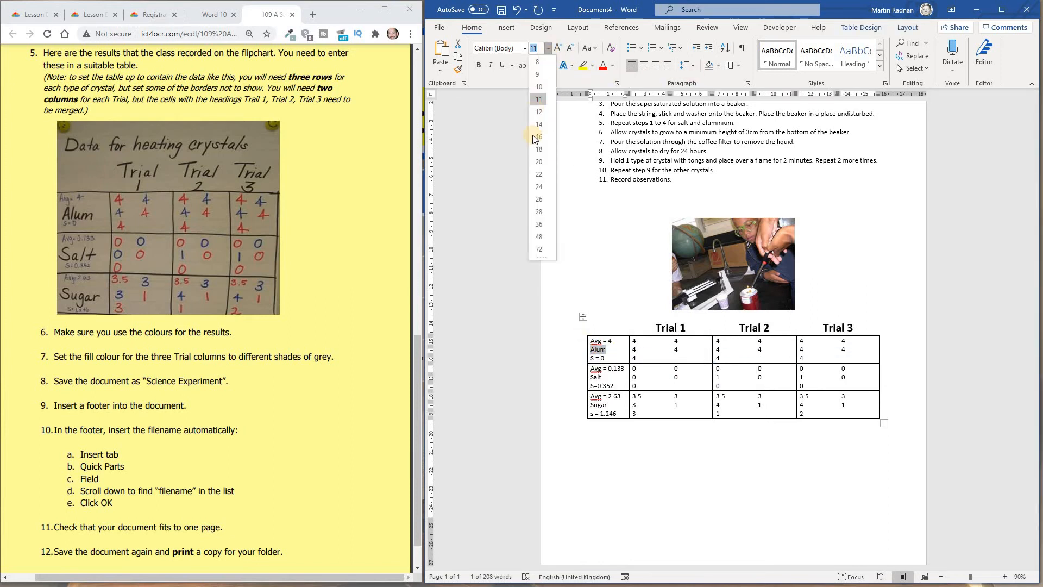
left_click(535, 162)
double_click(596, 384)
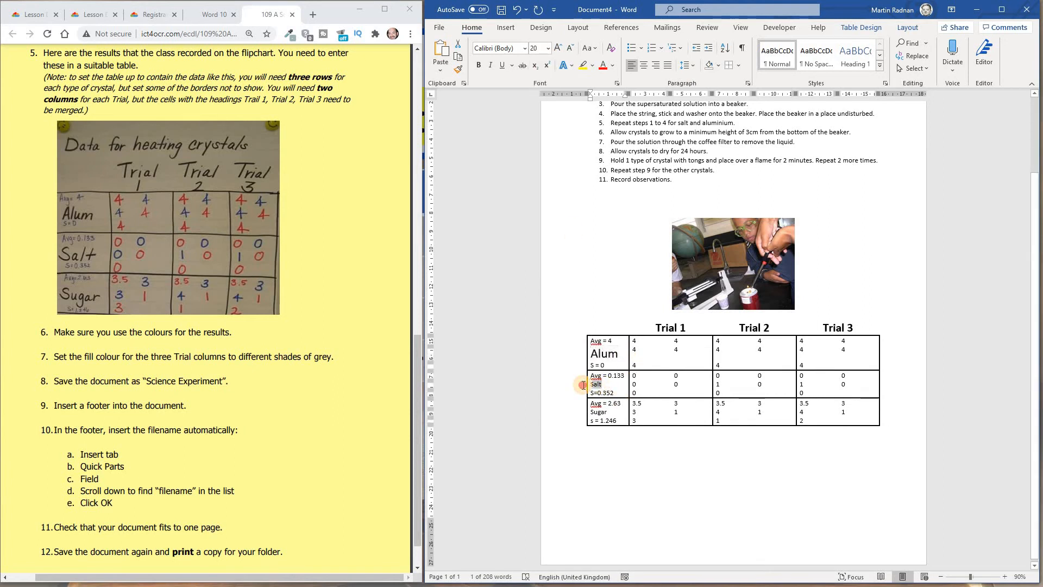
left_click(549, 48)
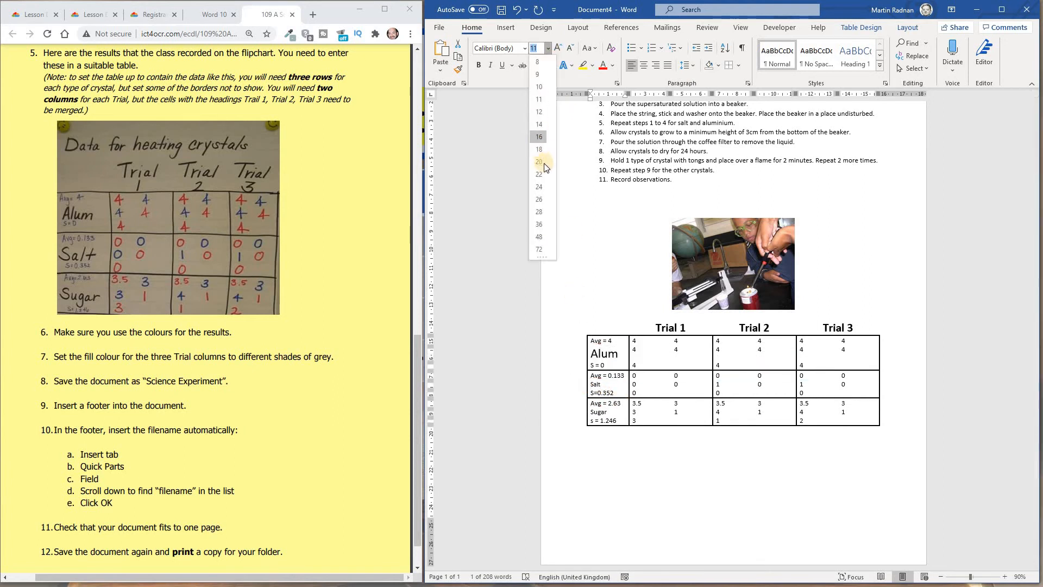
left_click(544, 163)
double_click(599, 419)
left_click(549, 48)
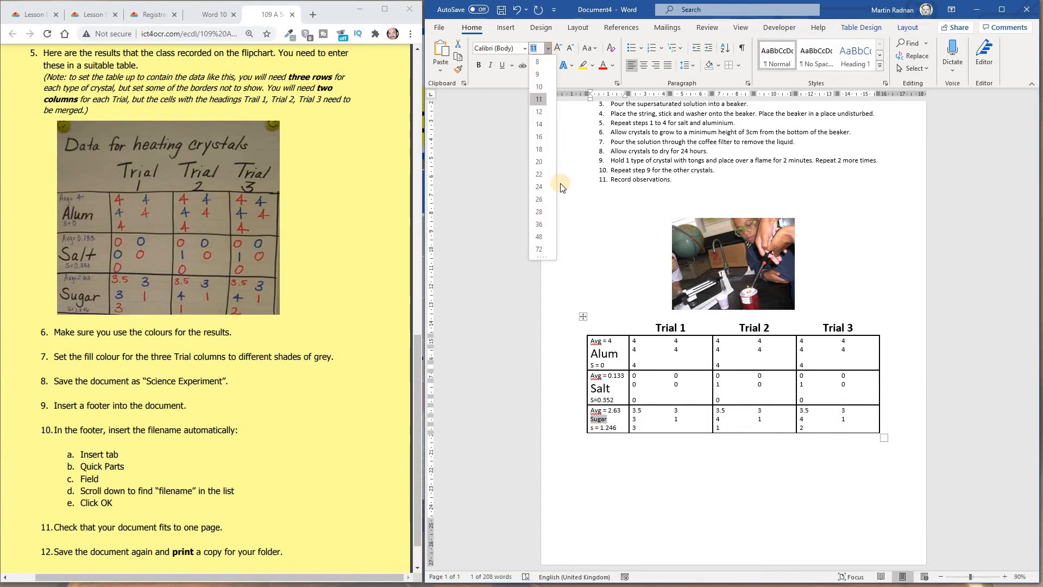
left_click(540, 161)
left_click(534, 290)
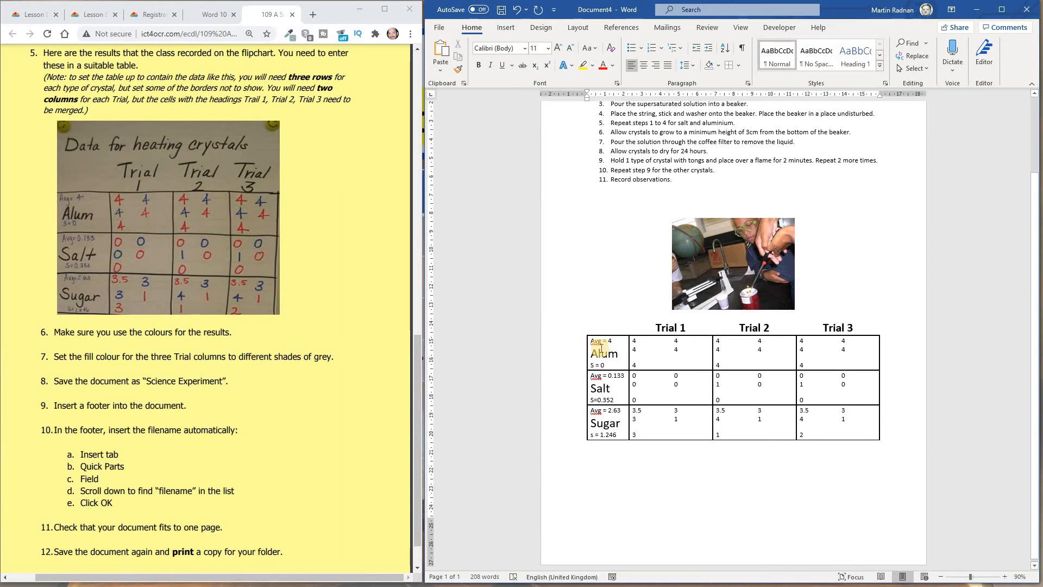
- Colour the Alum row's Avg and S labels blue
left_click_drag(618, 342, 587, 341)
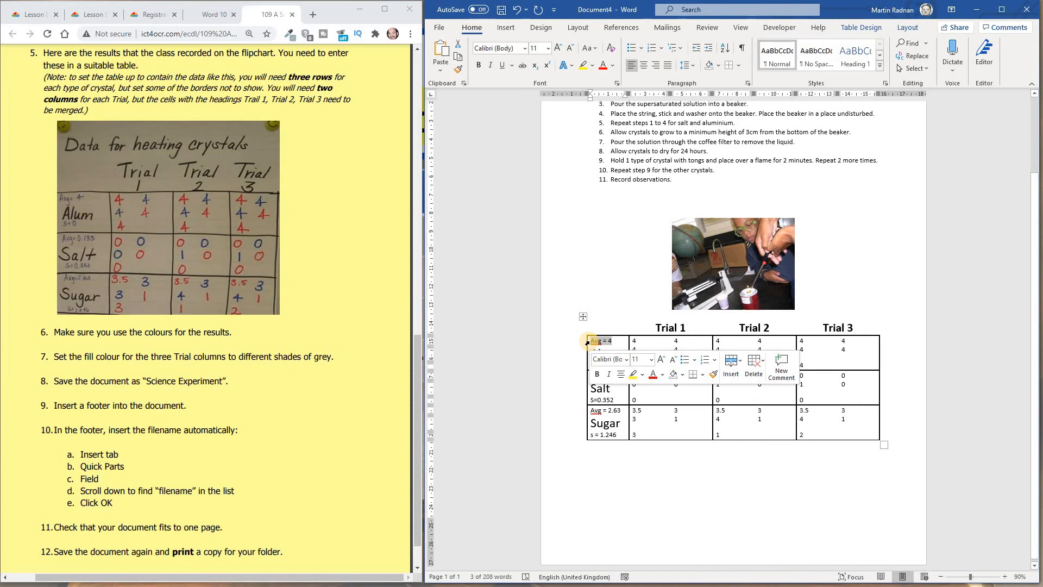
left_click(663, 382)
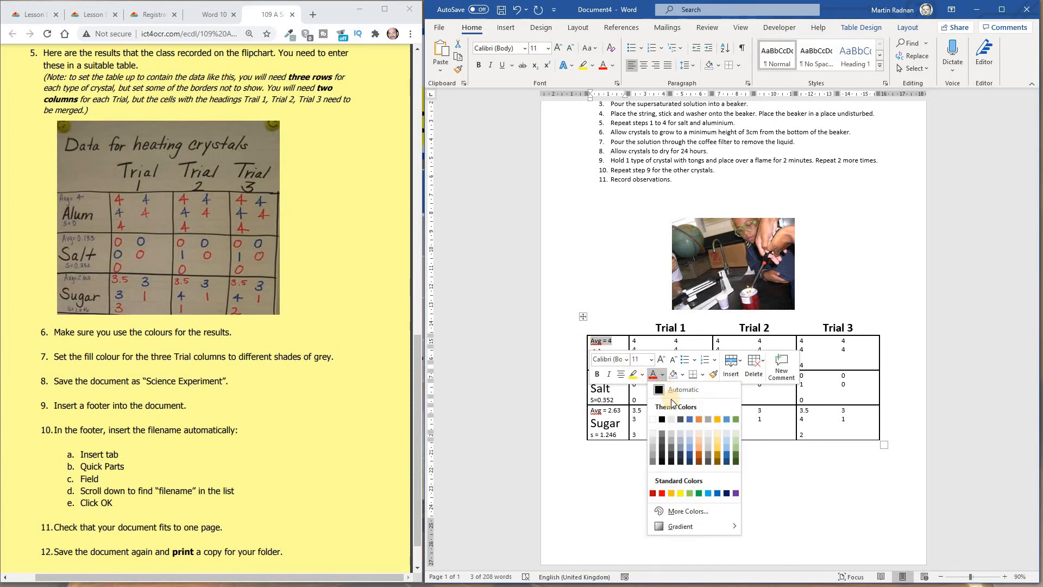
left_click(726, 454)
left_click(593, 365)
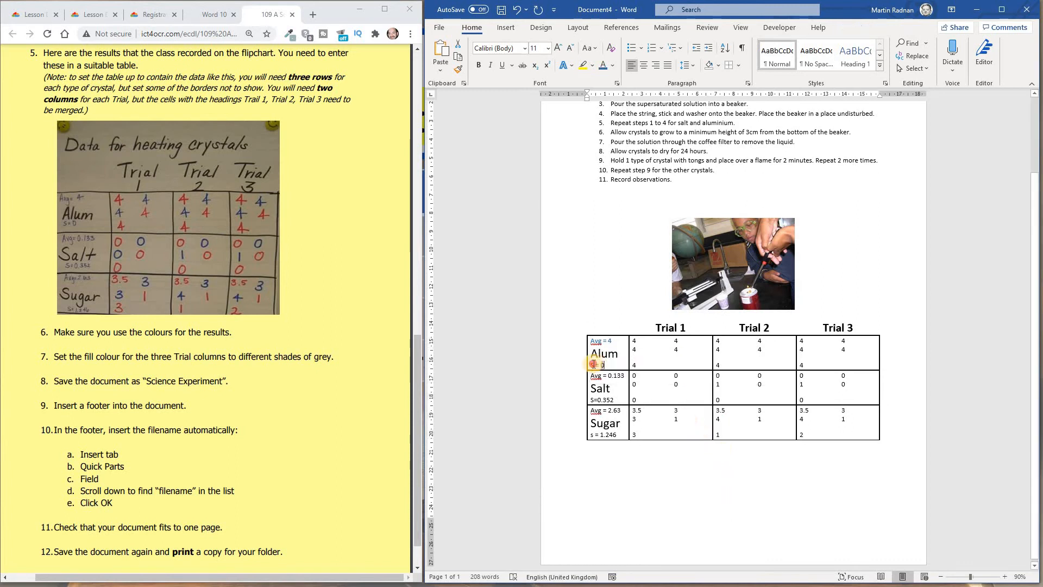
left_click(651, 351)
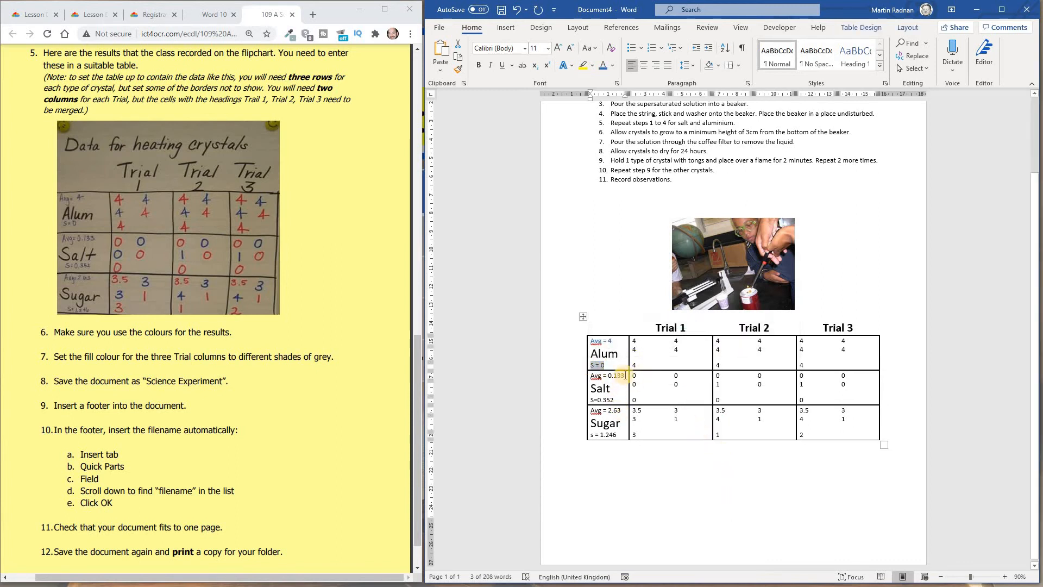
- Apply the same font colour to the Salt row's Avg and S labels
left_click_drag(624, 375, 589, 376)
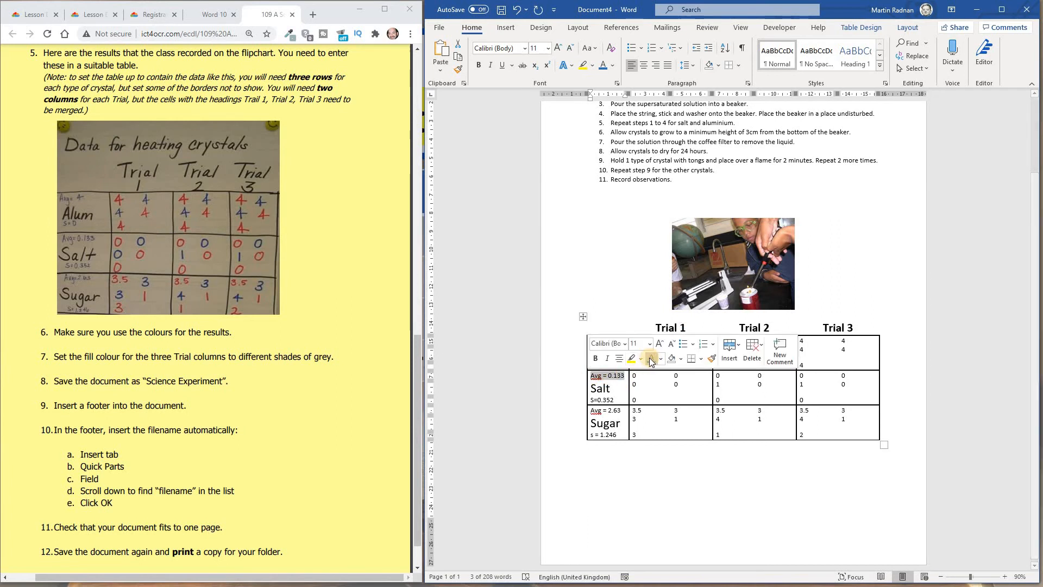
left_click_drag(588, 400, 615, 400)
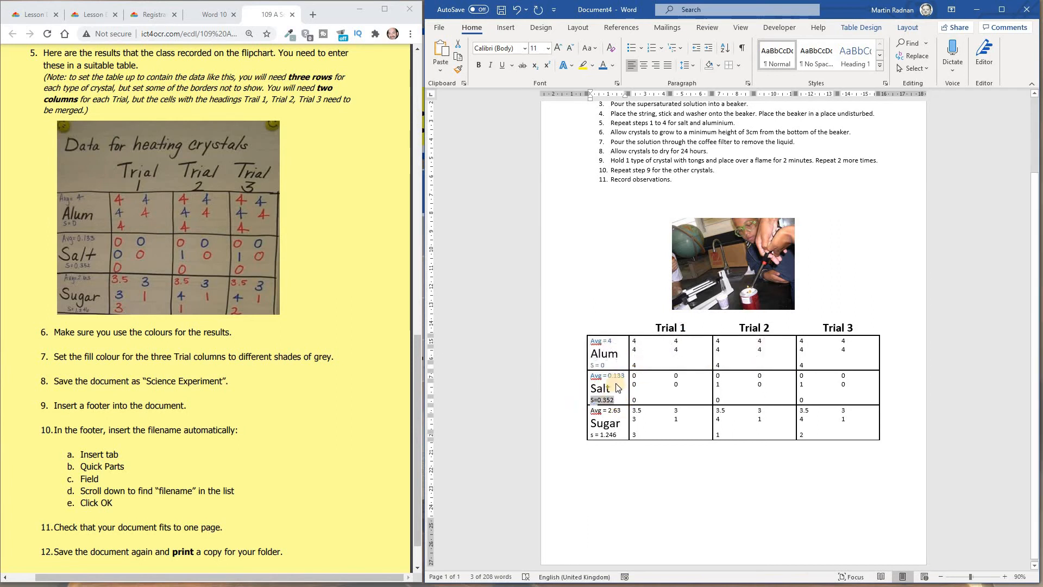
left_click(651, 383)
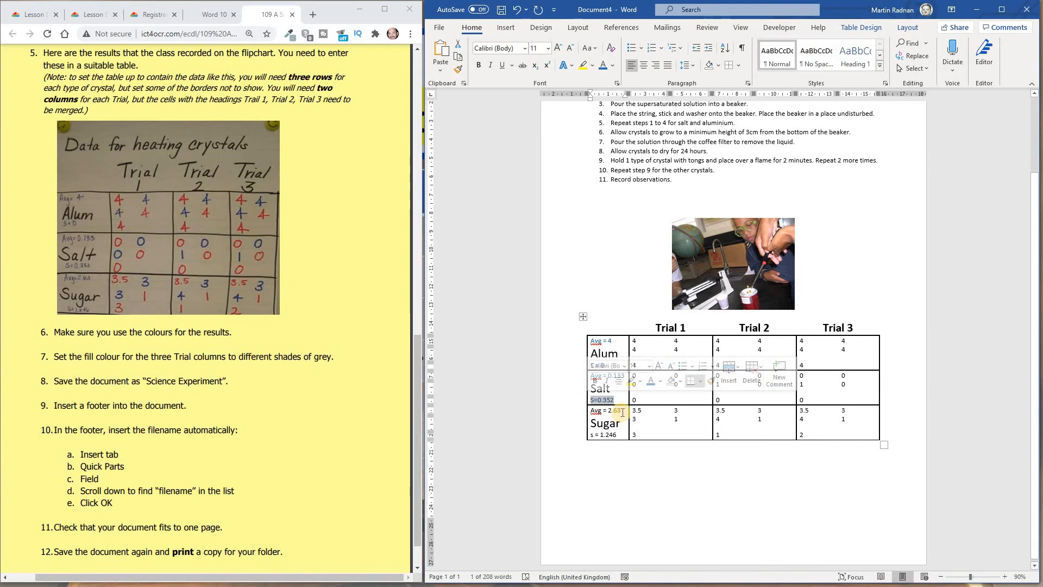
- Colour the Sugar row's Avg and S labels blue
left_click_drag(589, 410, 582, 435)
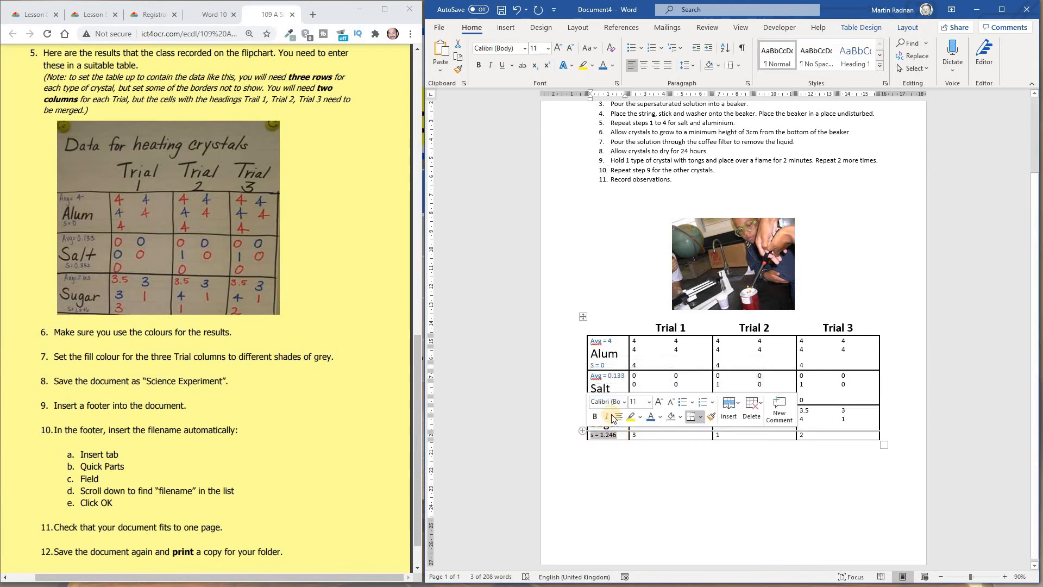
left_click(651, 417)
left_click(648, 472)
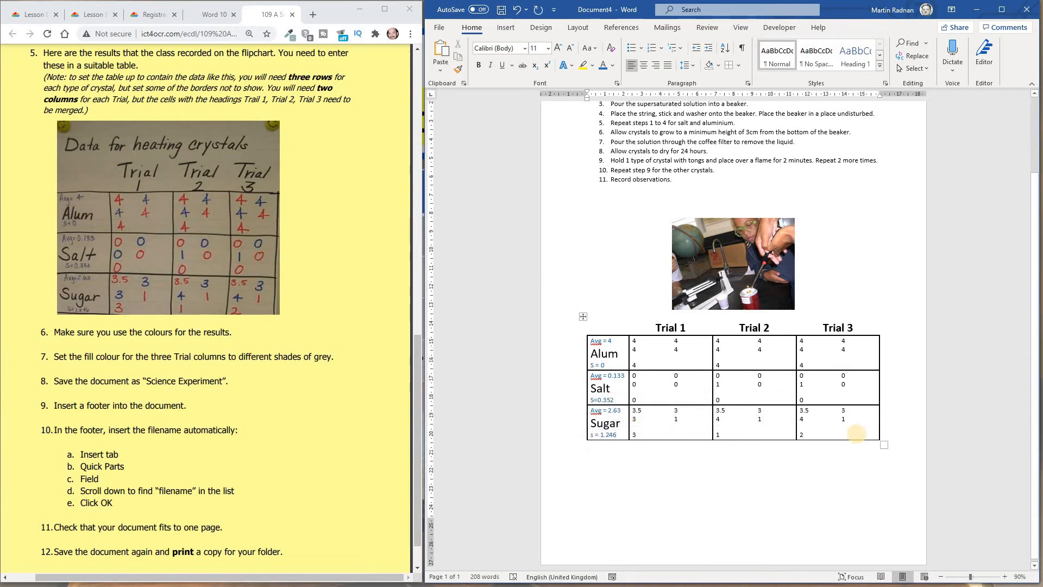
- Enlarge all the trial result numbers to 18 pt and centre them in their cells
left_click_drag(858, 433, 649, 345)
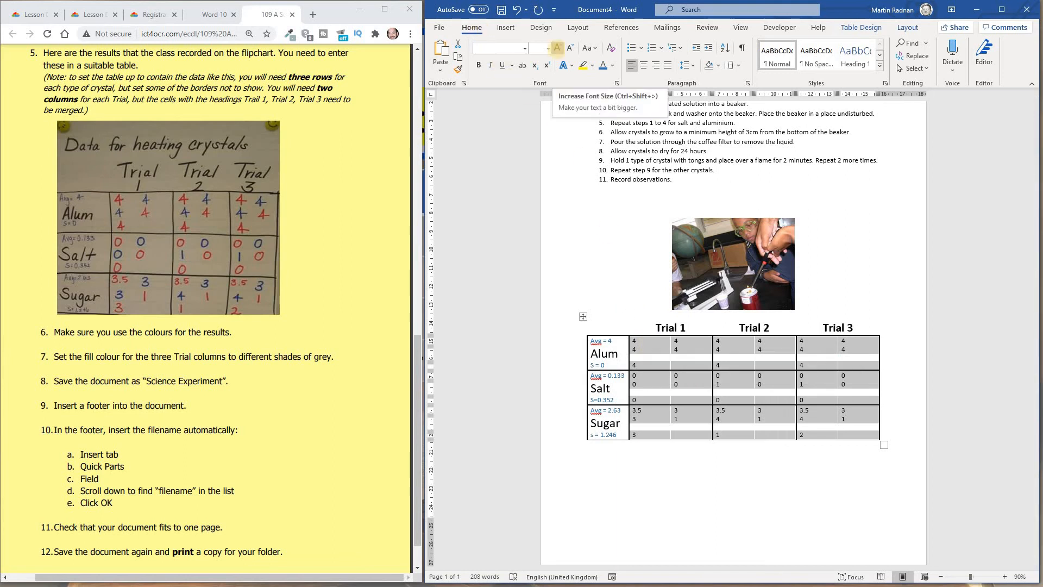
left_click(558, 50)
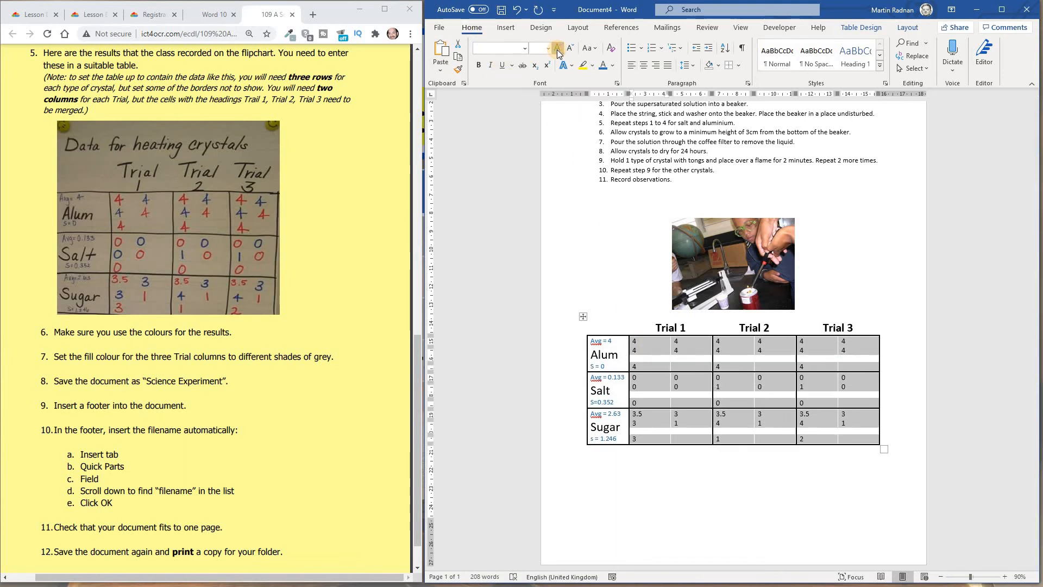
left_click(559, 50)
left_click(559, 50)
left_click(558, 50)
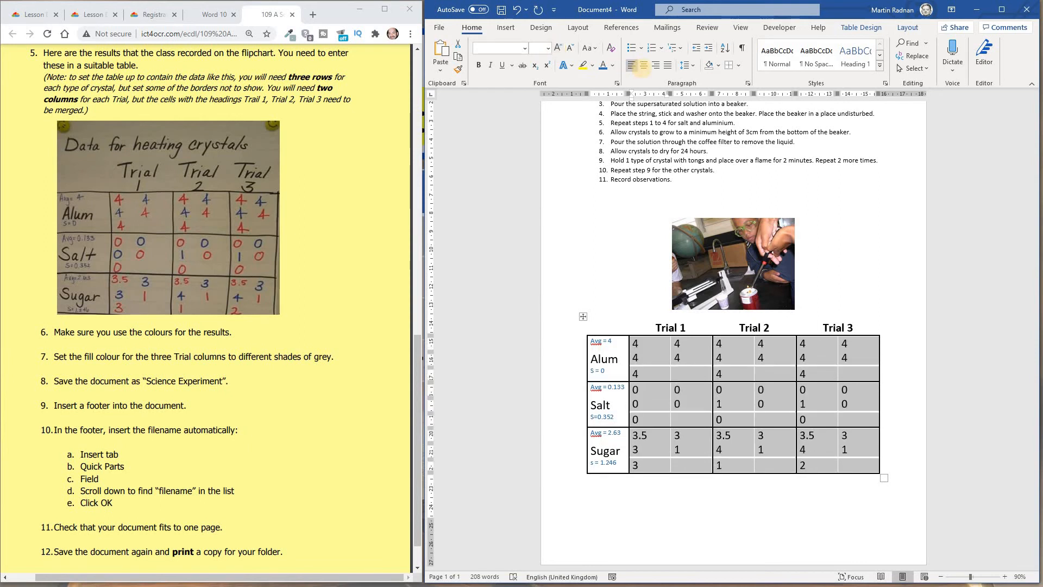
left_click(644, 65)
left_click(721, 417)
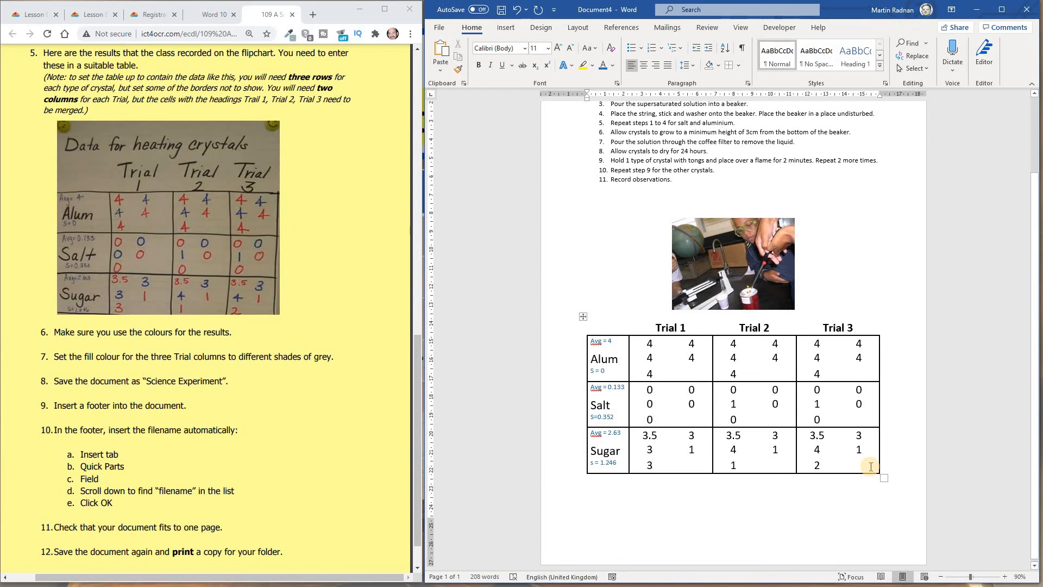
- Colour all the trial result numbers red
left_click_drag(871, 466, 650, 345)
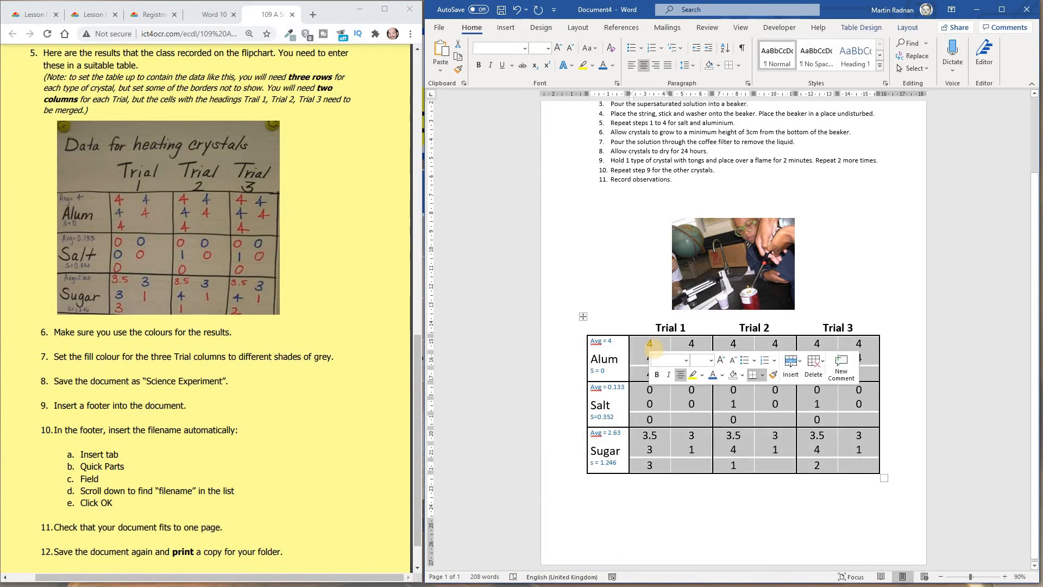
left_click(722, 376)
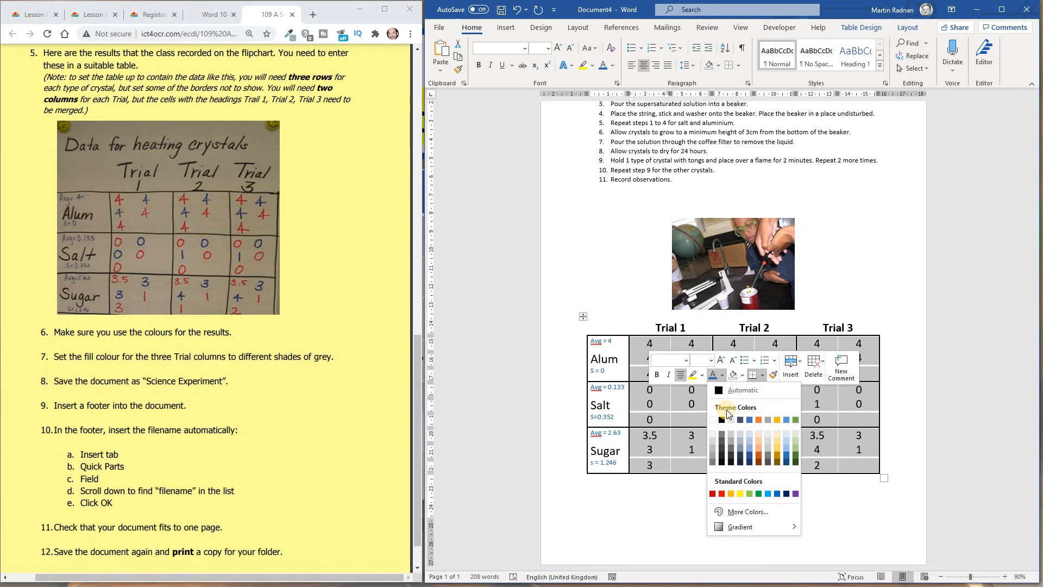
left_click(720, 494)
left_click(763, 511)
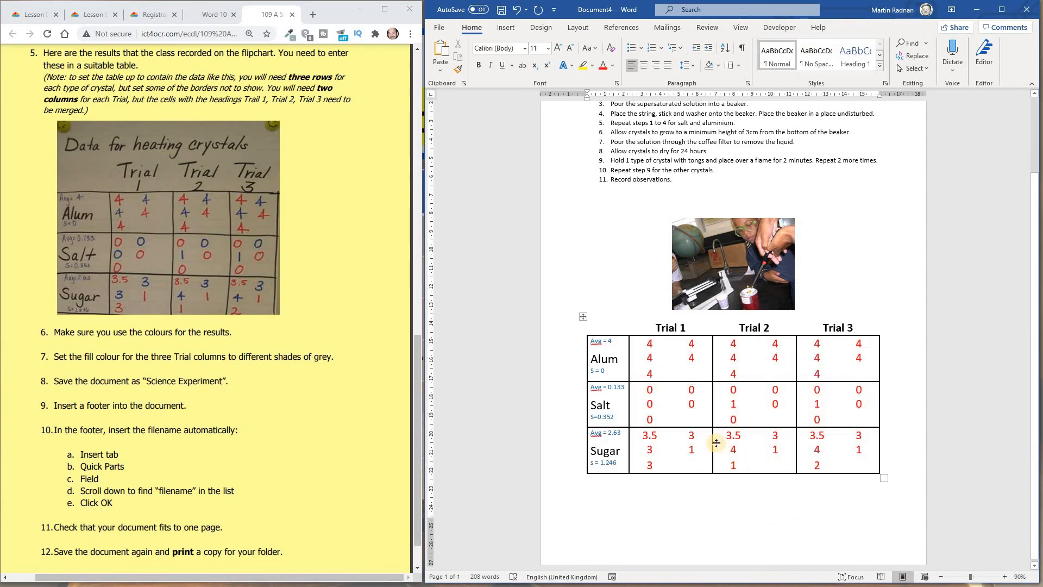
- Recolour the second number in the Alum row's first line and the first number in its second line of Trial 1 blue
double_click(686, 343)
left_click(774, 379)
left_click(838, 462)
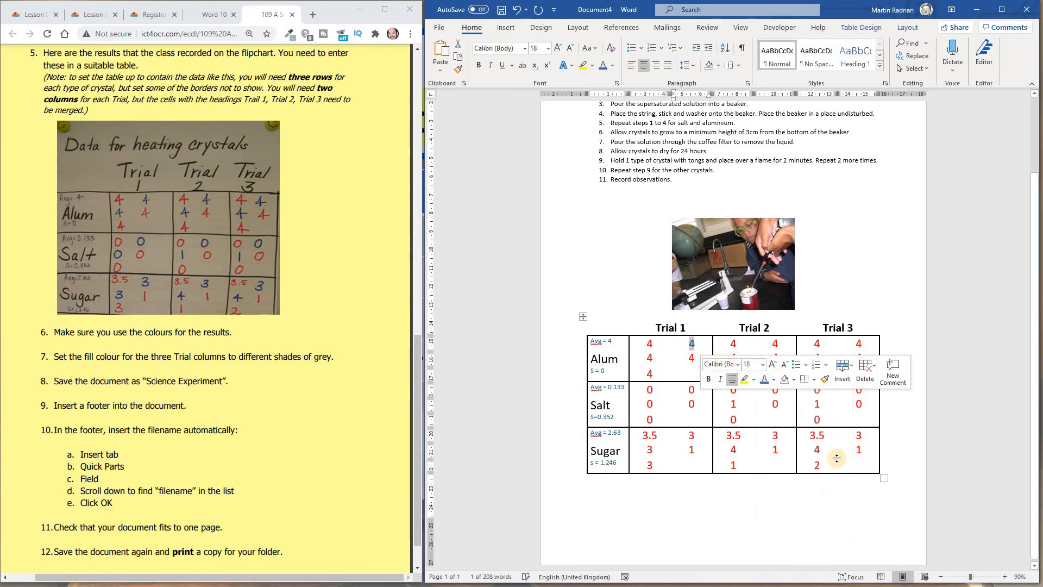
double_click(650, 359)
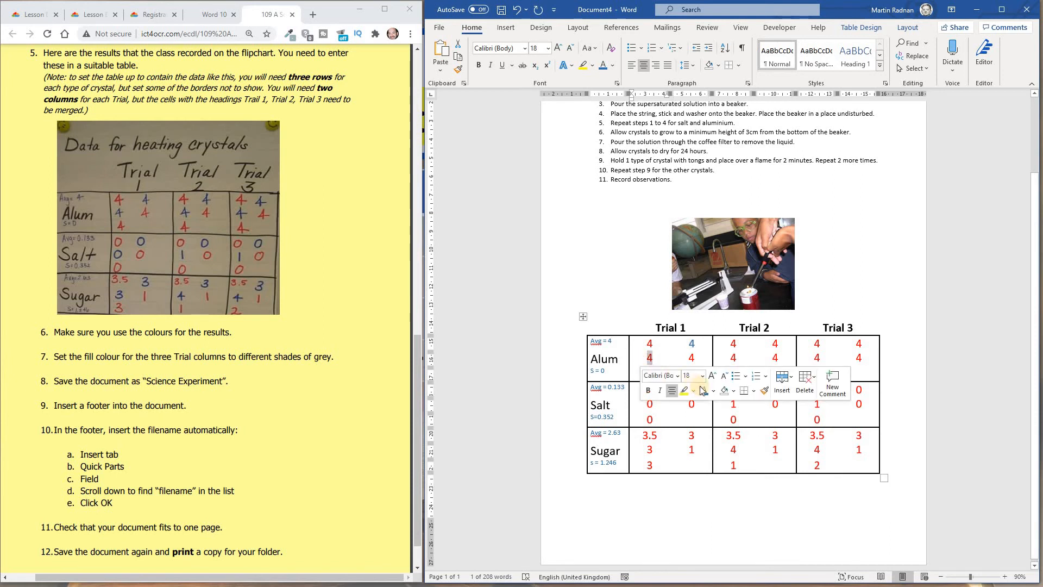
left_click(705, 395)
left_click(698, 390)
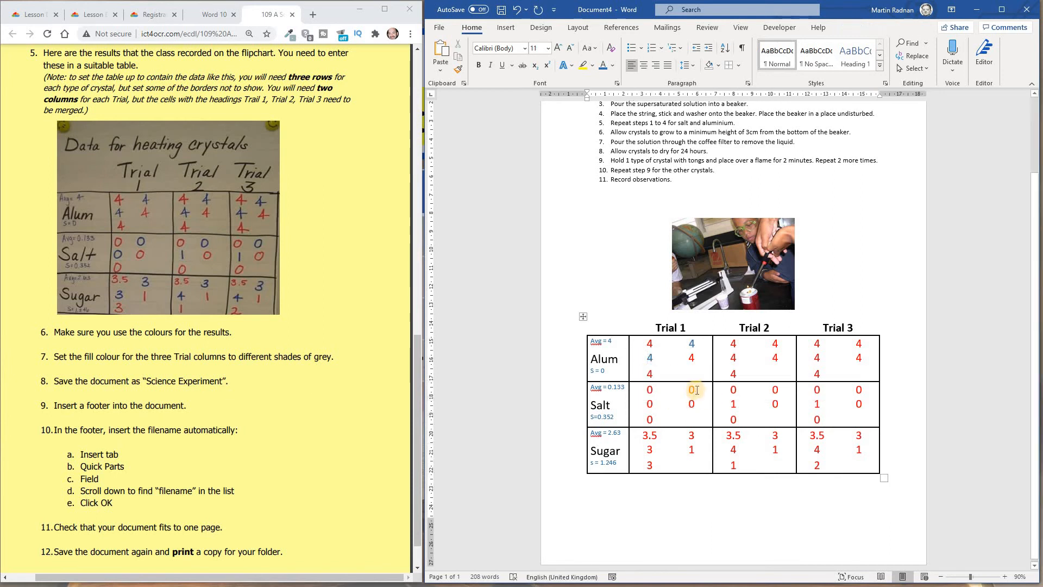
- Recolour the matching Salt and Sugar numbers in Trial 1 blue, one by one
double_click(692, 389)
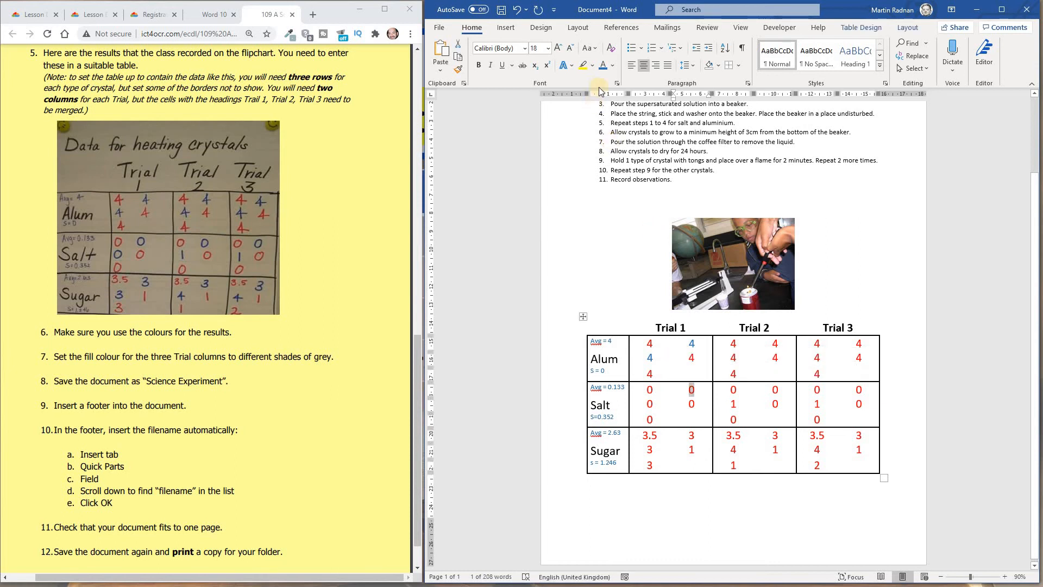
left_click(602, 66)
double_click(650, 404)
left_click(602, 69)
double_click(686, 434)
left_click(602, 66)
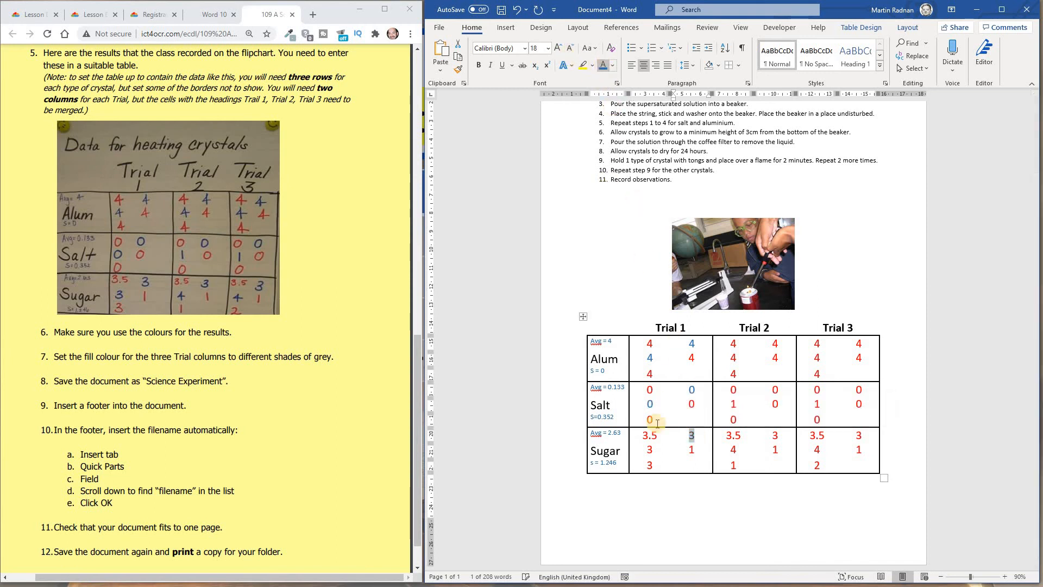
double_click(650, 449)
left_click(602, 68)
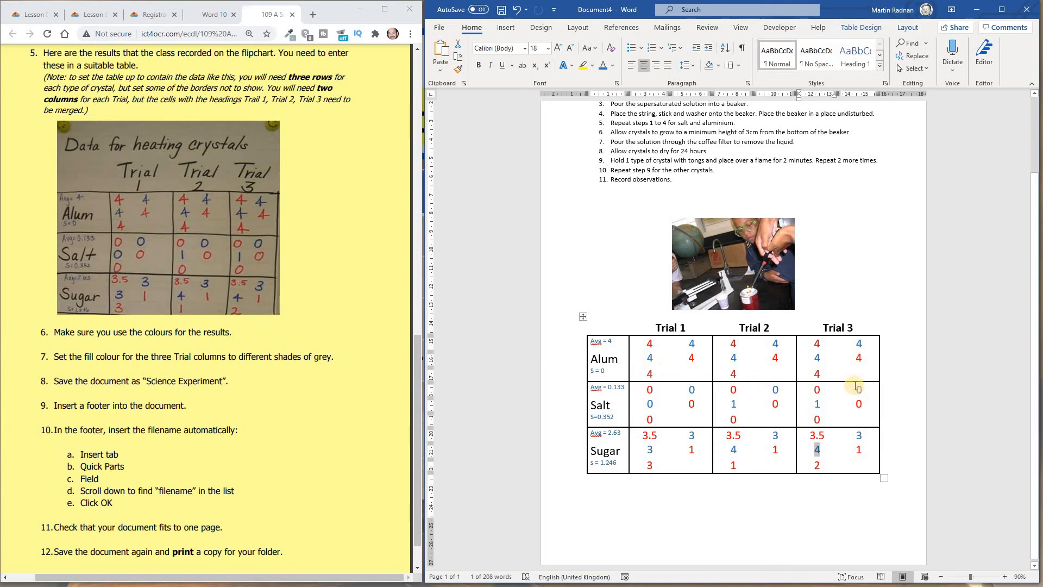
- Shade the Trial 1 columns with a light grey fill
left_click_drag(644, 343, 698, 470)
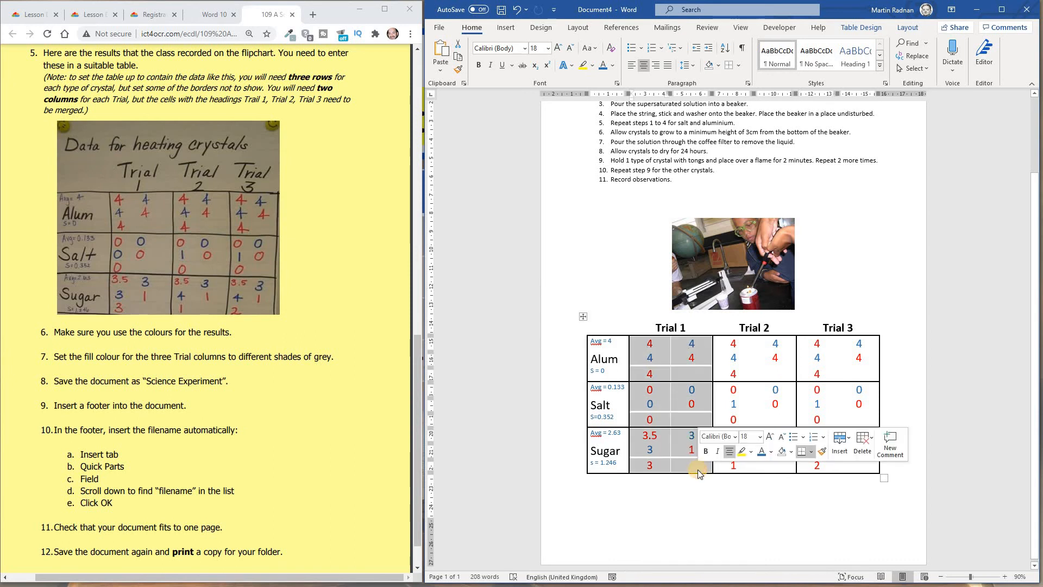
left_click(792, 453)
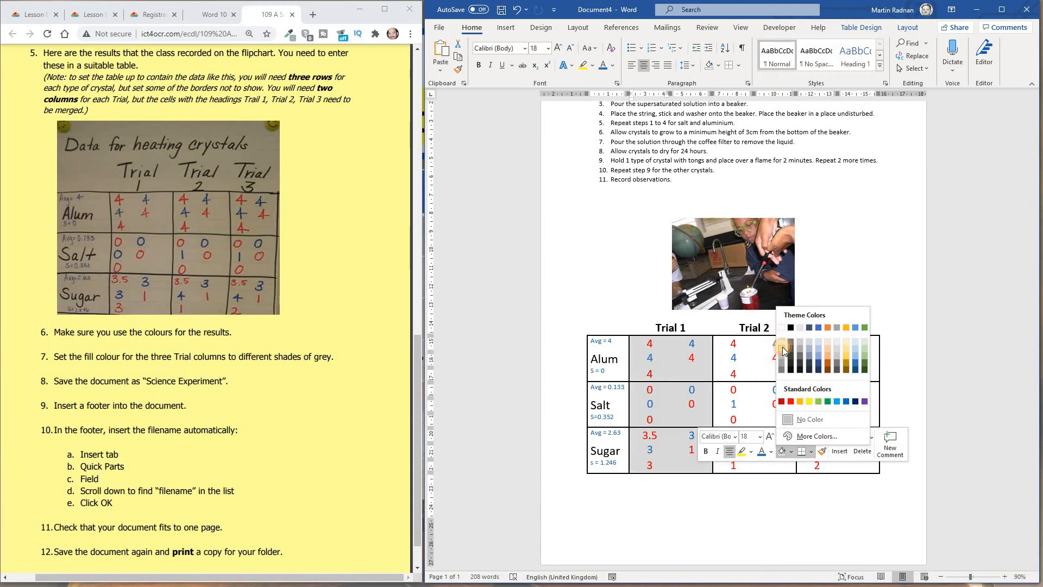
left_click(782, 349)
- Shade the Trial 2 columns with a darker grey fill
left_click_drag(729, 346, 784, 471)
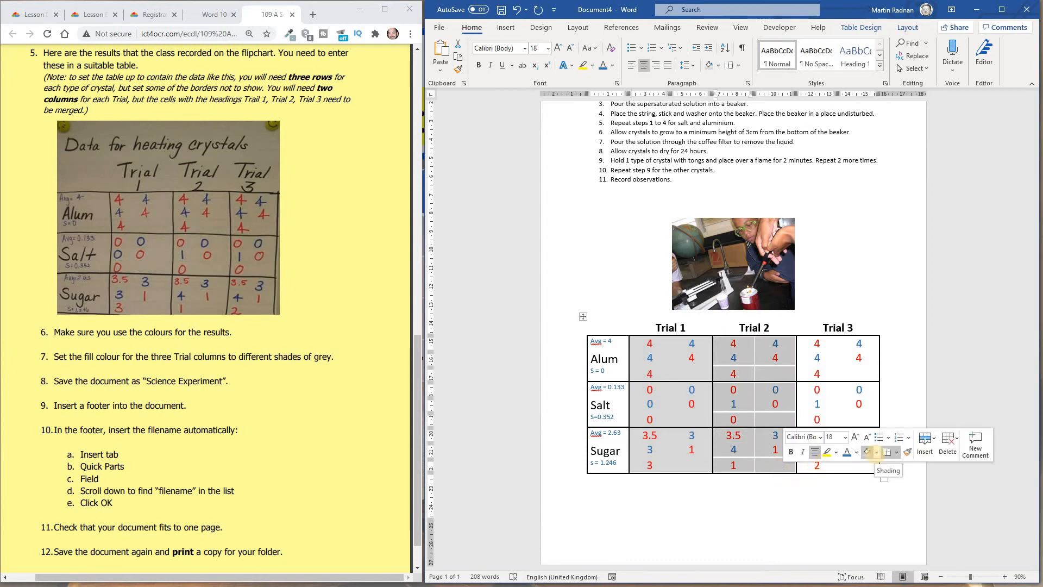
left_click(876, 452)
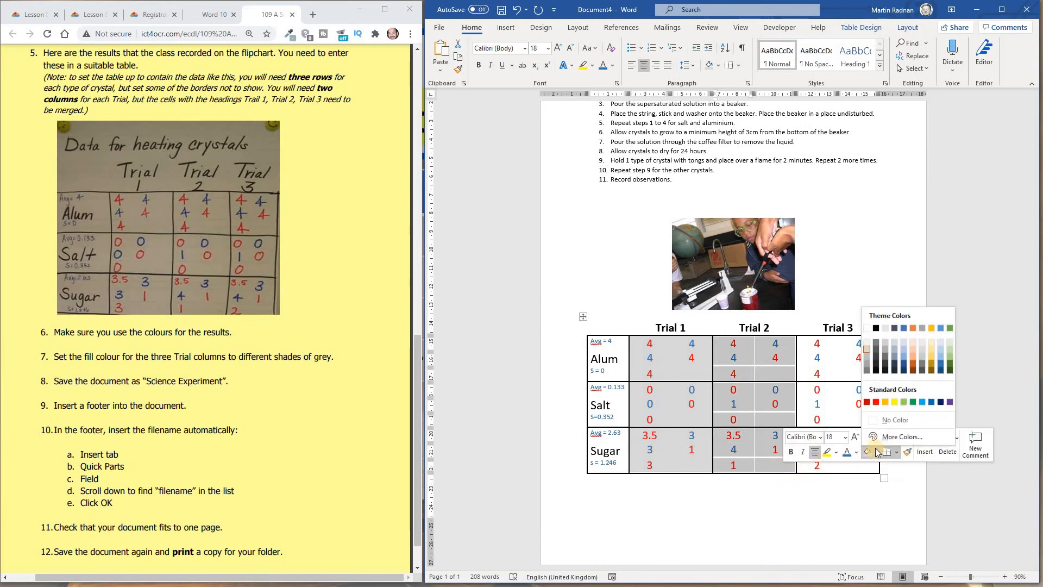
left_click(868, 359)
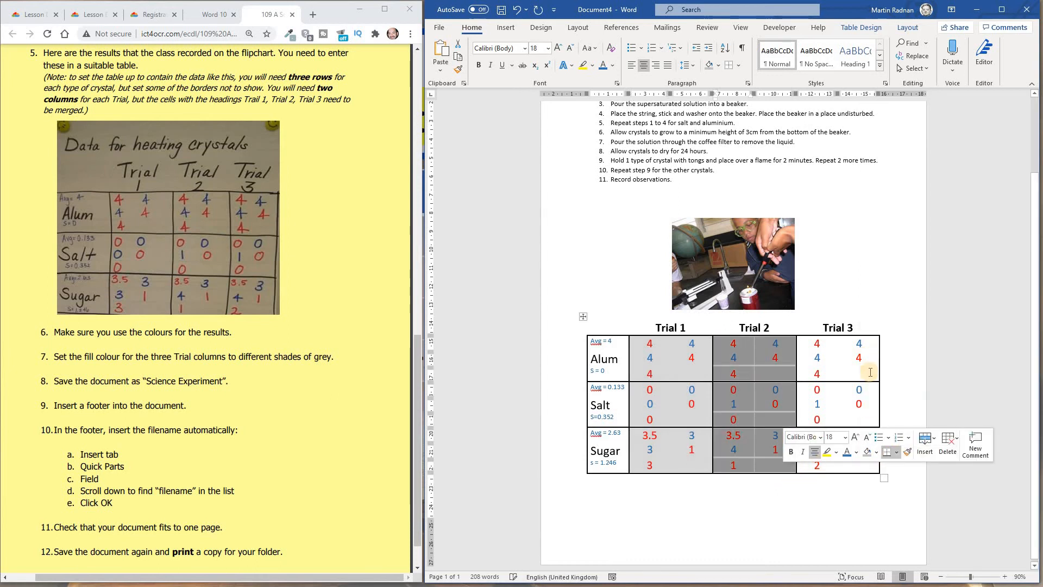
left_click(861, 509)
- Shade the Trial 3 columns with a different grey fill
left_click_drag(813, 345, 864, 469)
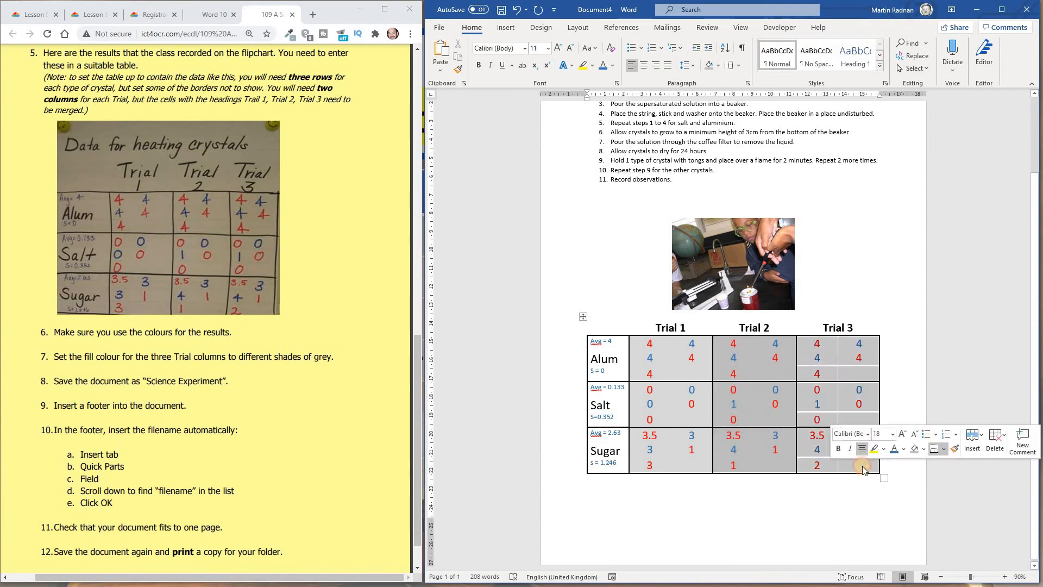
left_click(924, 450)
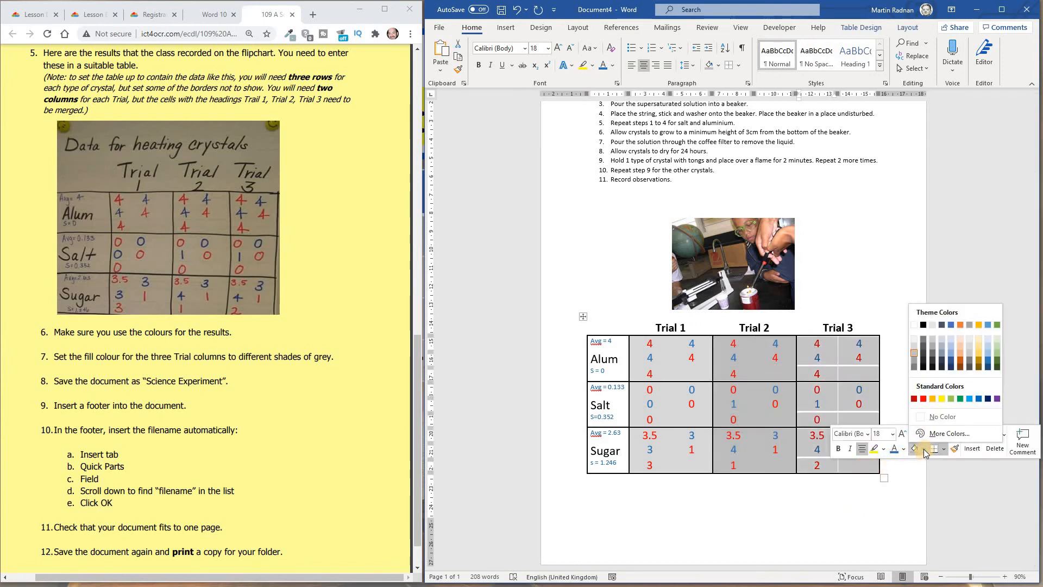
left_click(914, 360)
left_click(692, 520)
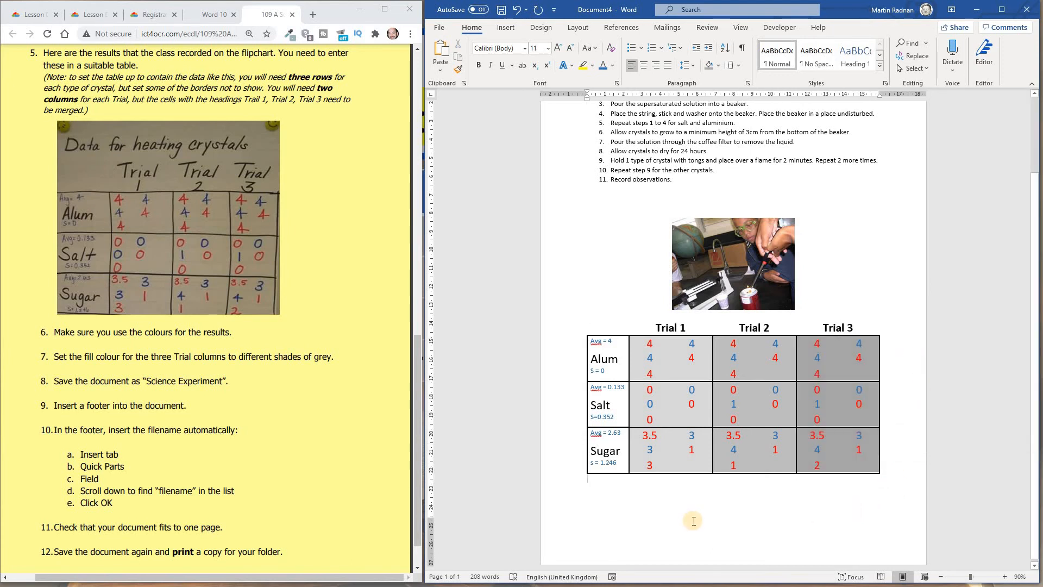
scroll(694, 521, "down", 2, "ctrl")
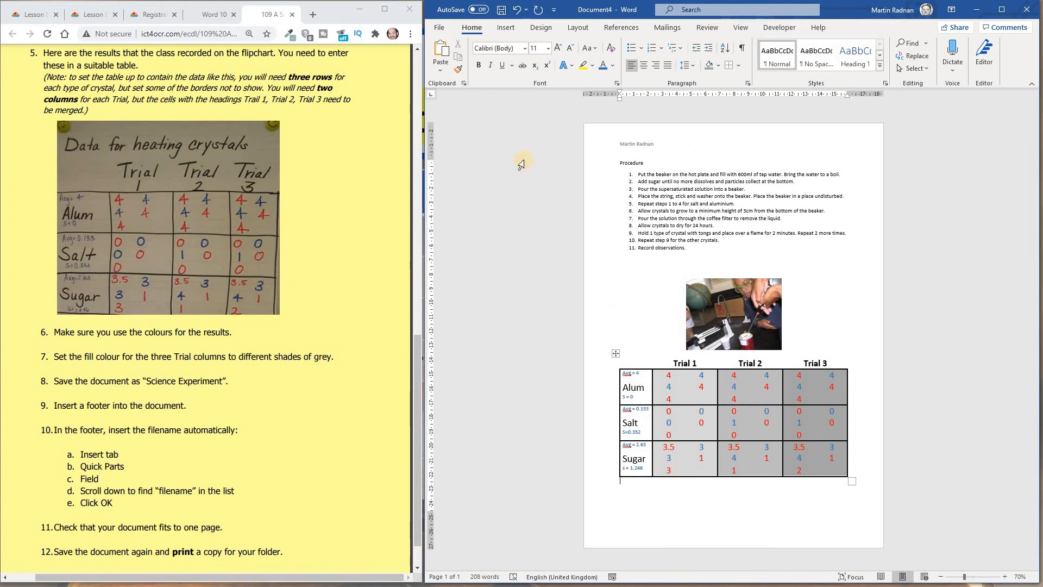
- Save the document on the Desktop as "science experiment"
left_click(441, 28)
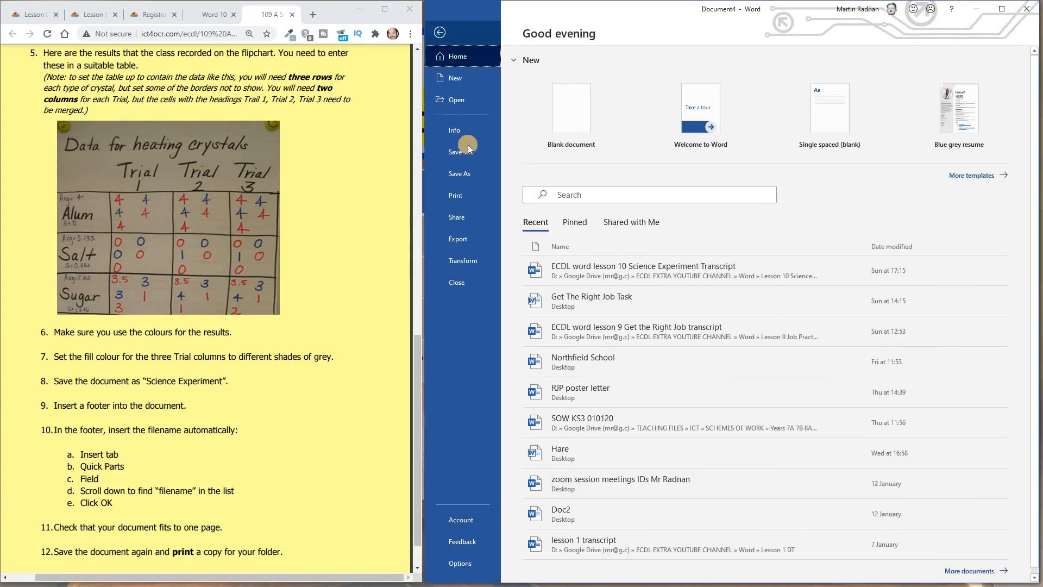
left_click(471, 173)
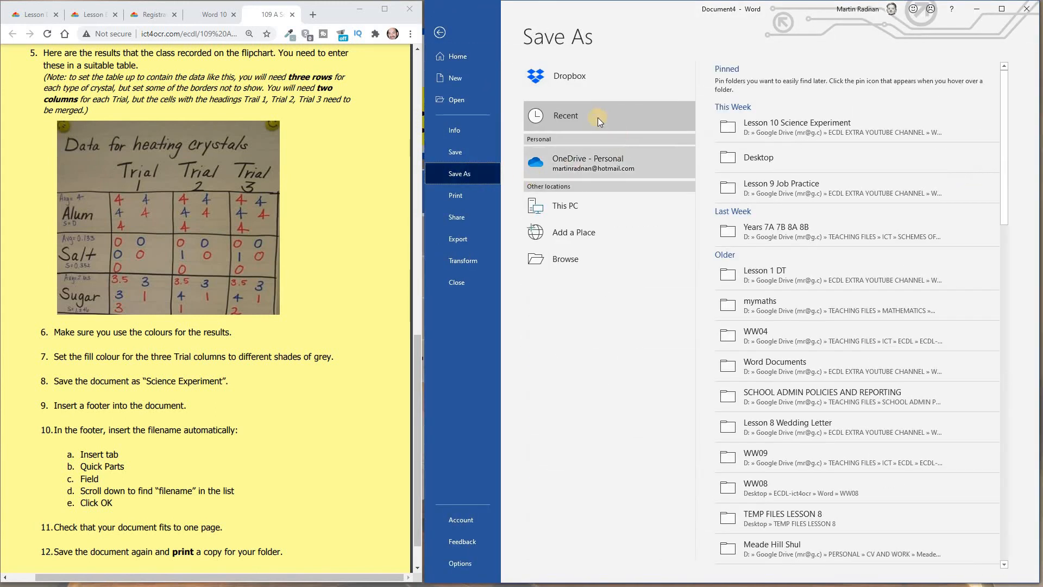
left_click(579, 262)
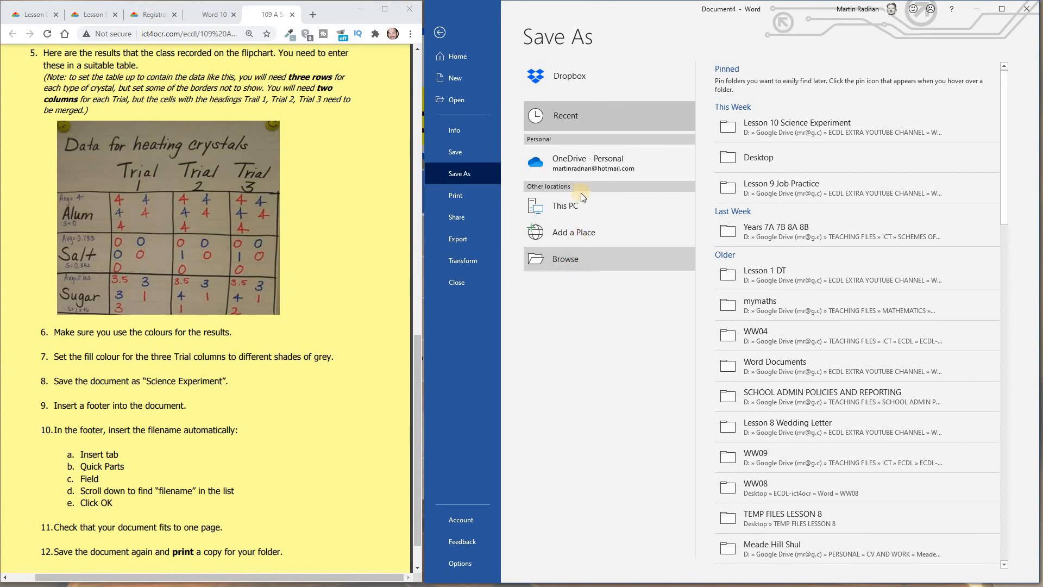
type("science experim")
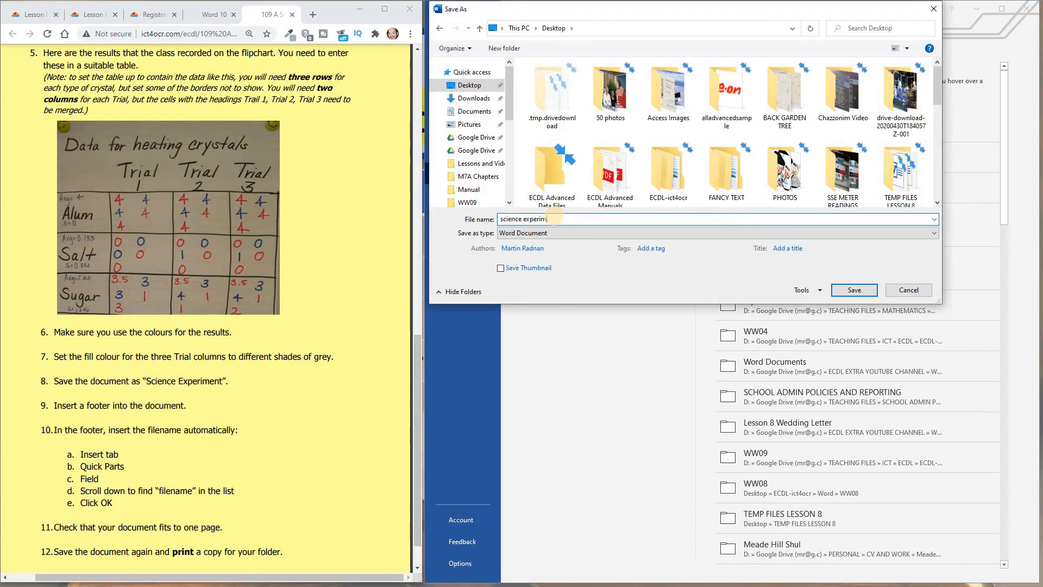
type("ent")
left_click(855, 291)
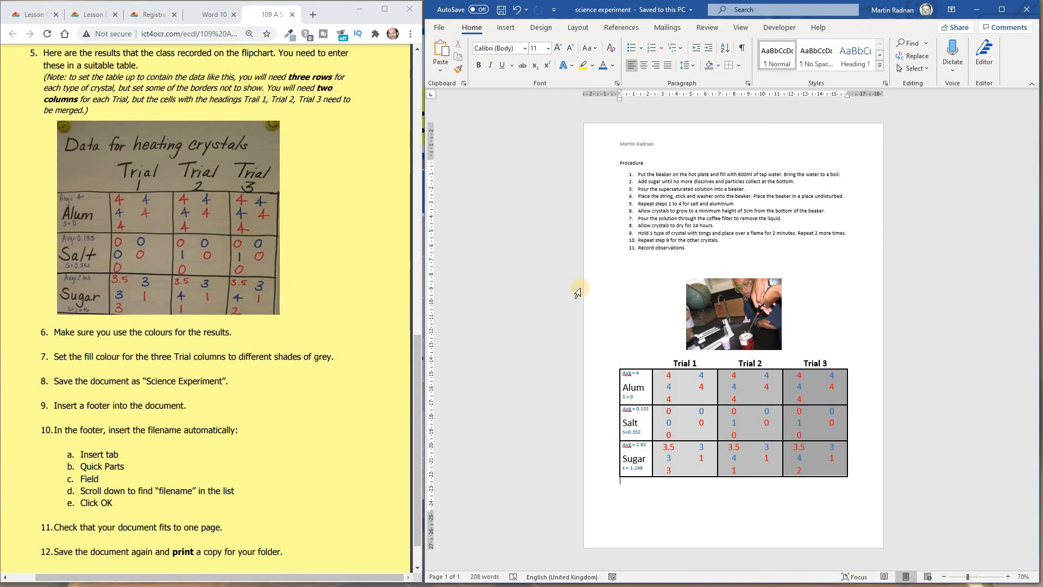
- Insert a blank footer into the document
left_click(506, 27)
left_click(852, 56)
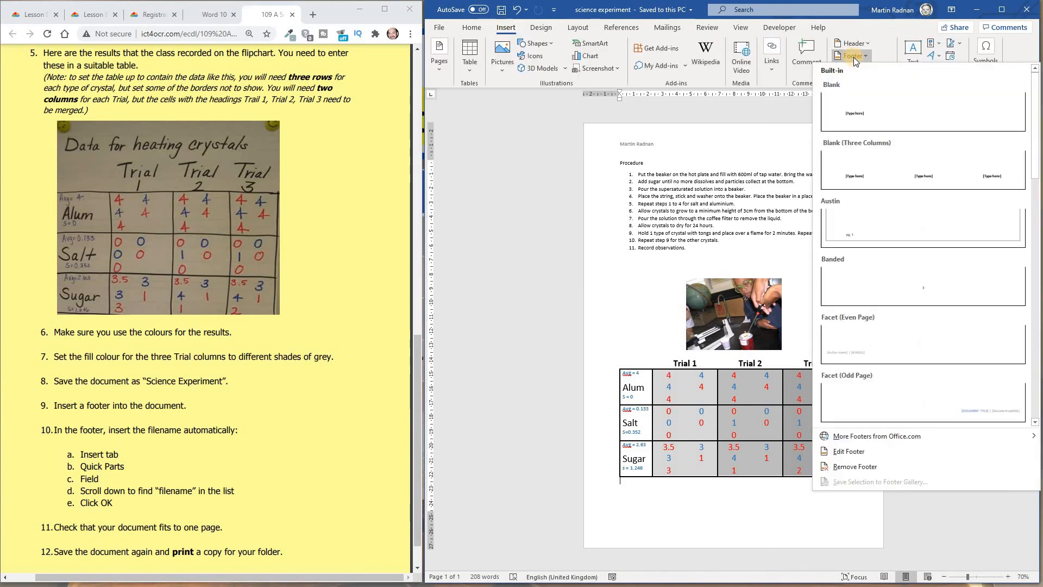
left_click(880, 115)
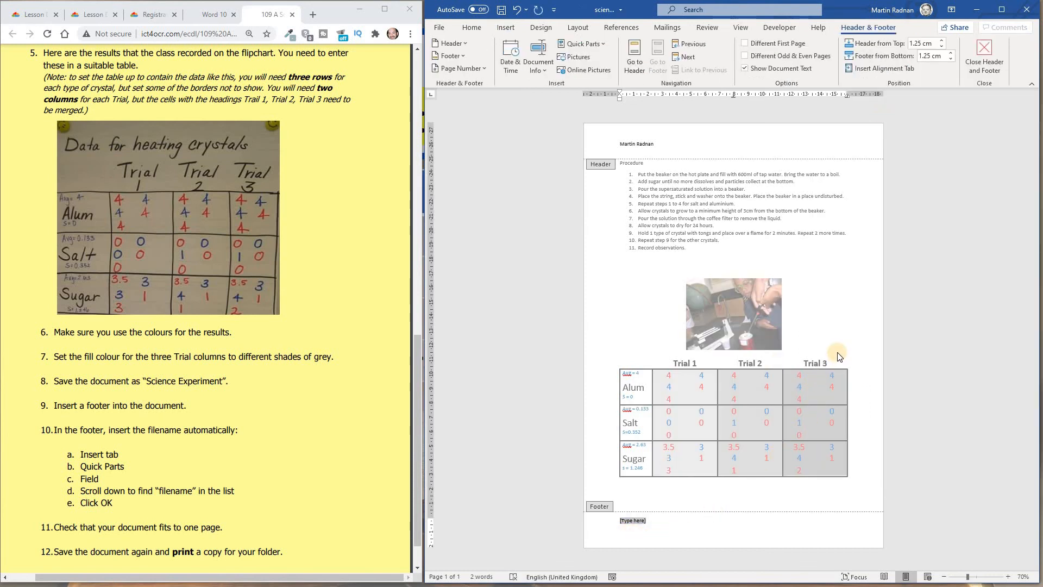
- Insert the FileName field into the footer using Quick Parts
scroll(837, 354, "up", 6)
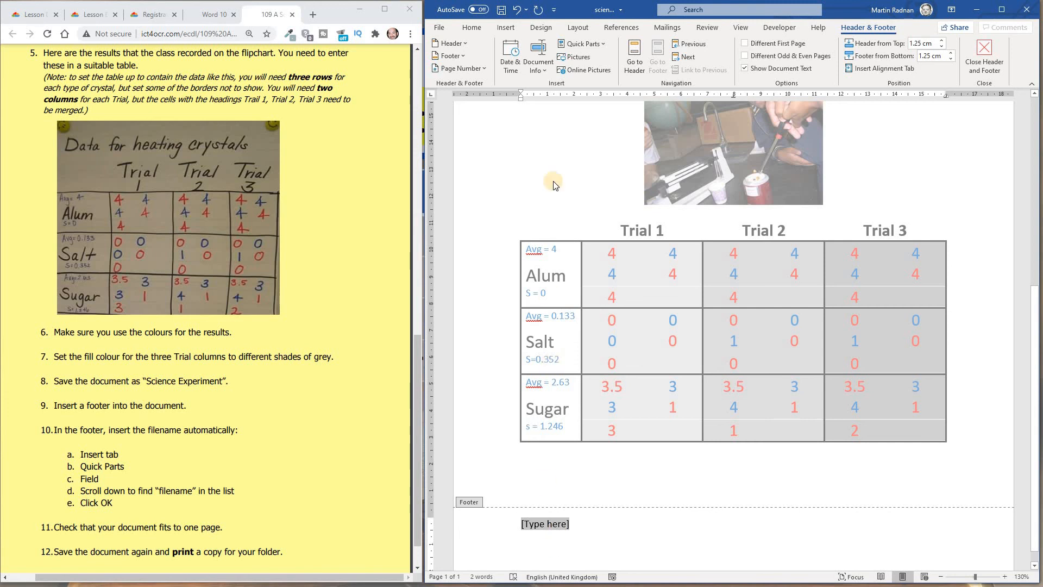
left_click(505, 27)
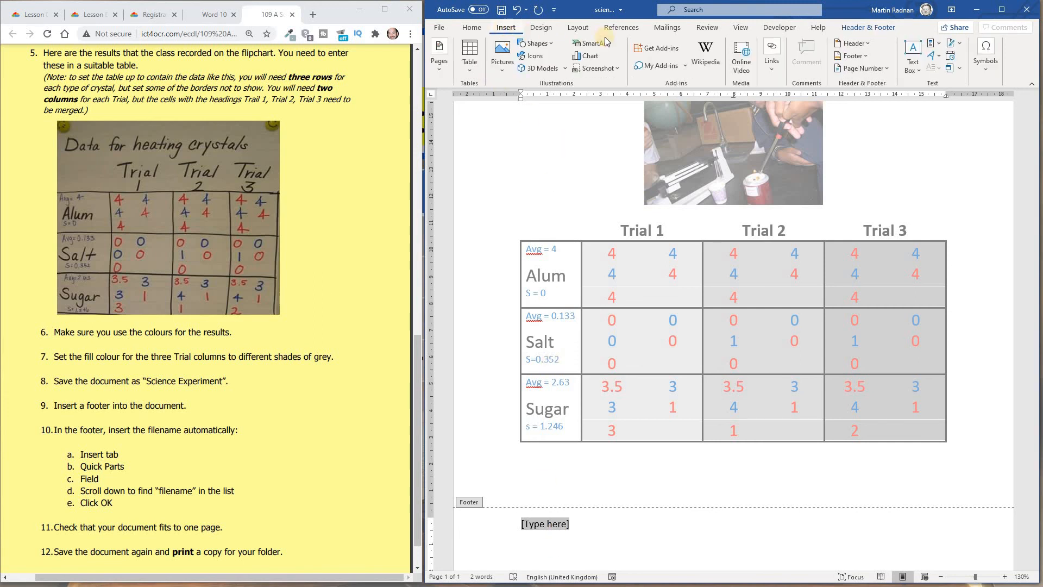
left_click(930, 46)
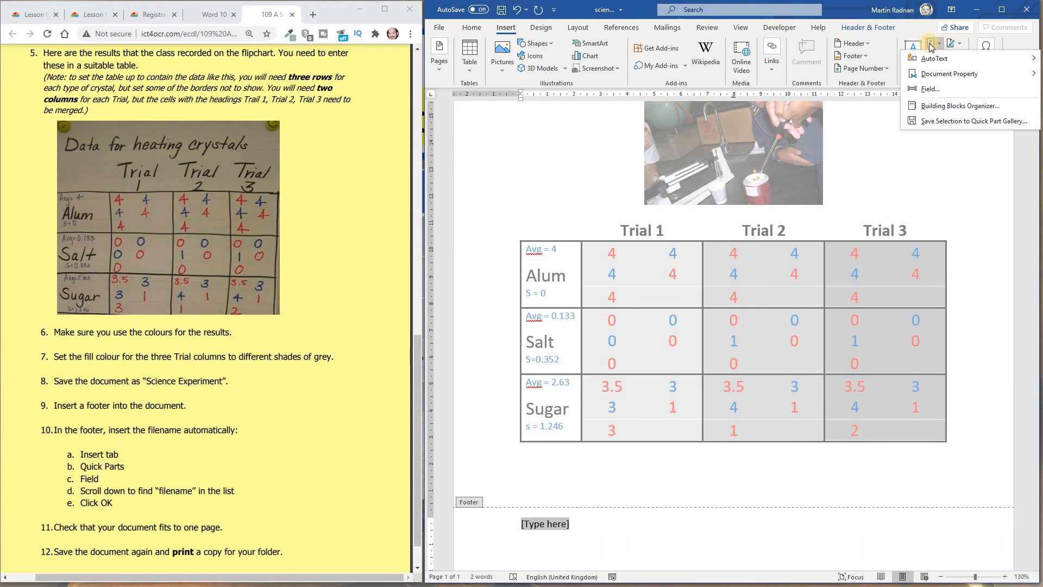
left_click(933, 89)
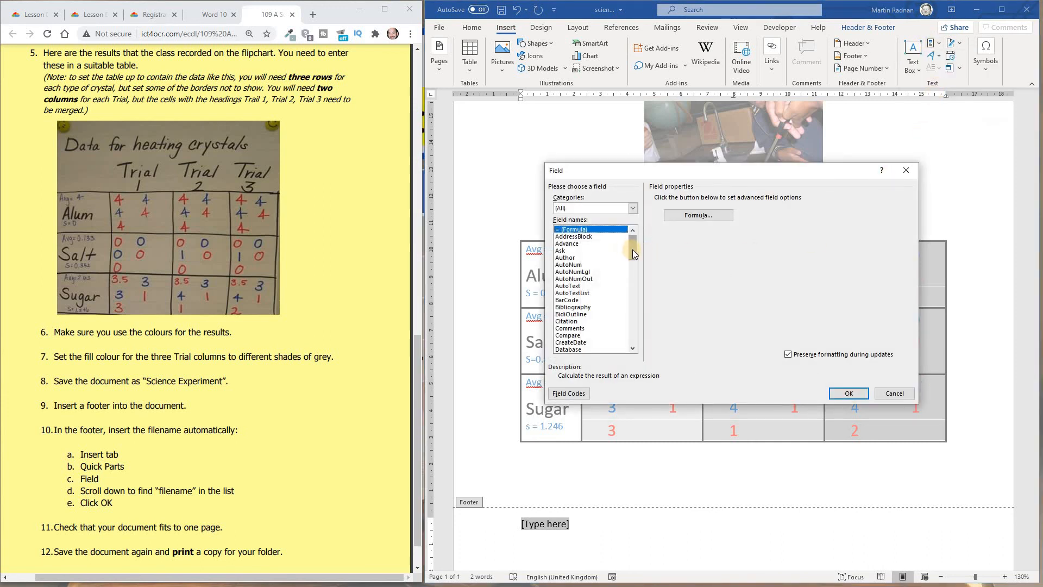
left_click_drag(634, 252, 640, 277)
left_click(572, 250)
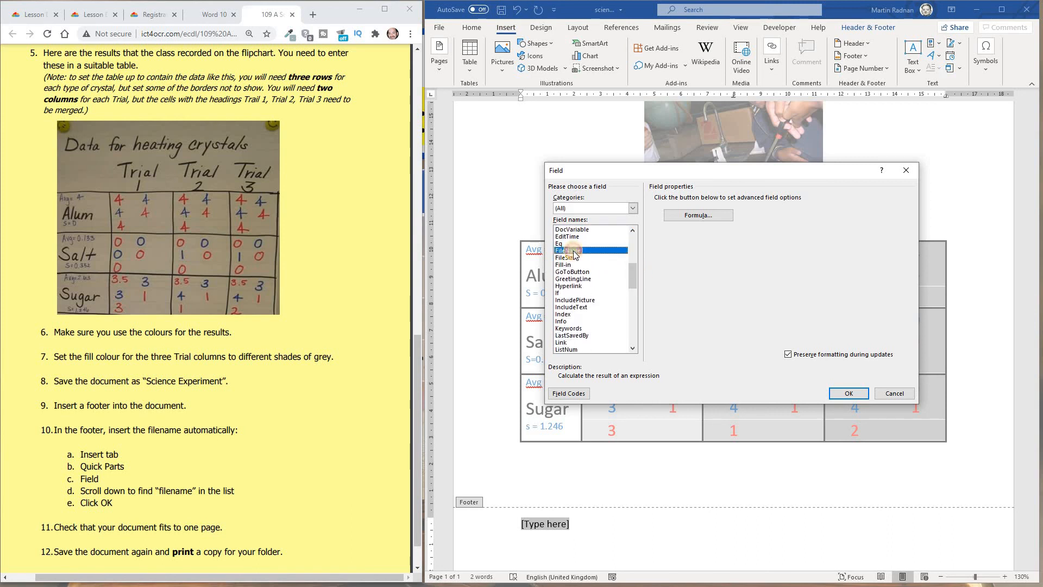
left_click(849, 396)
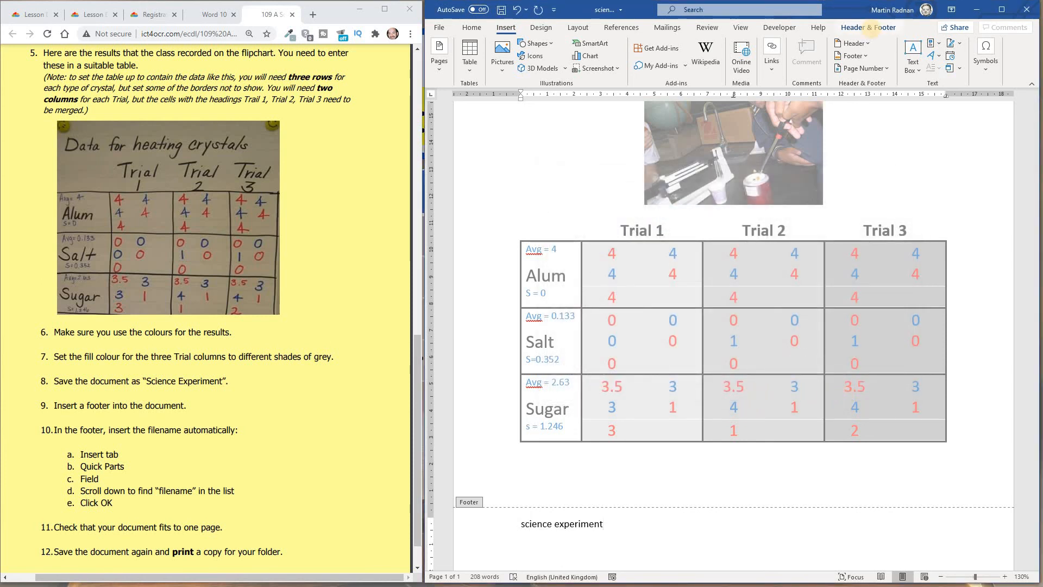
- Close the header and footer editing to return to the document body
left_click(868, 27)
left_click(985, 64)
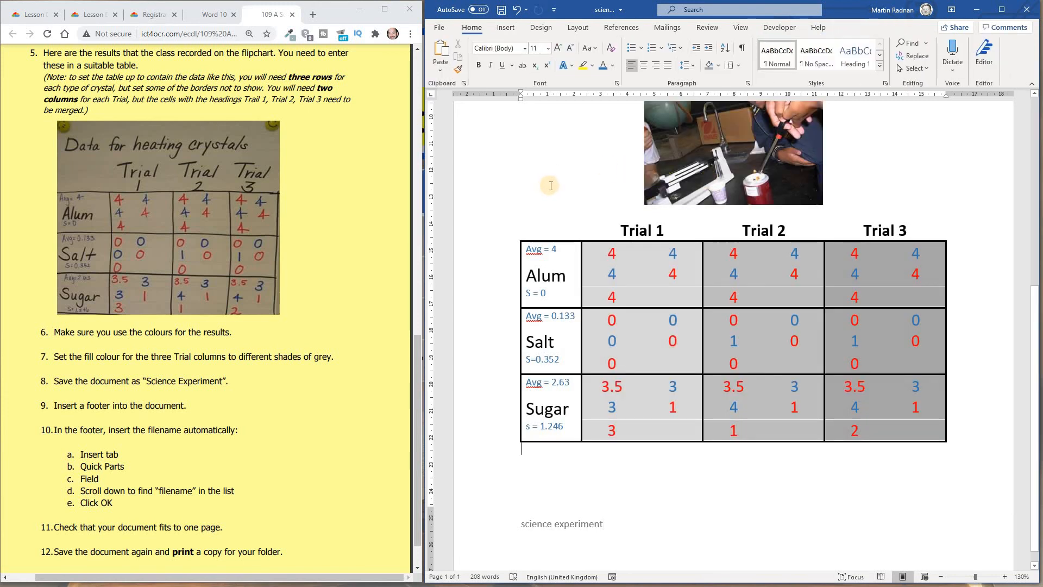
scroll(549, 185, "down", 5, "ctrl")
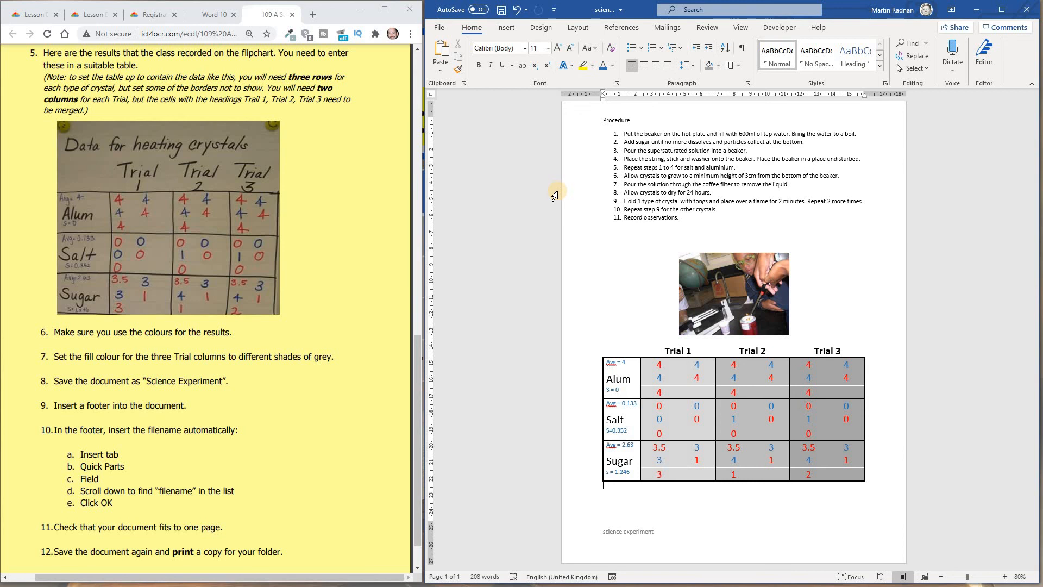
- Save the document again and open the Print page to preview it
left_click(440, 32)
left_click(463, 154)
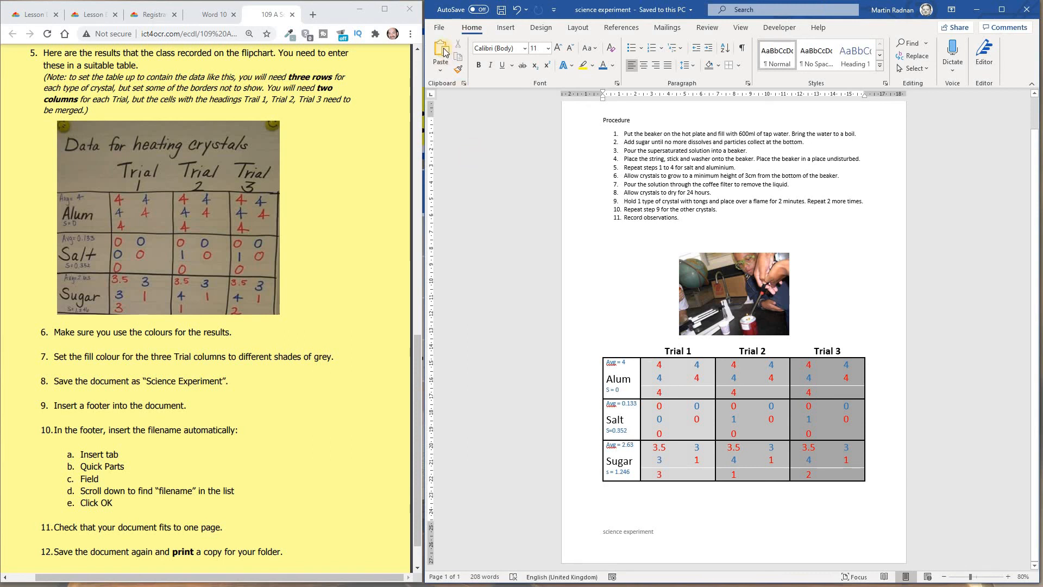
left_click(440, 29)
left_click(471, 200)
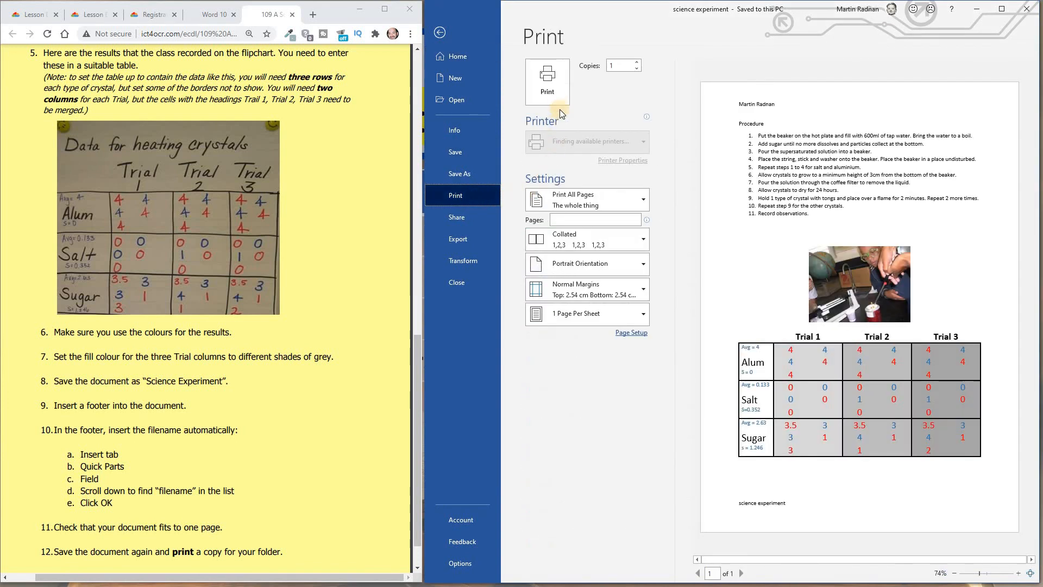